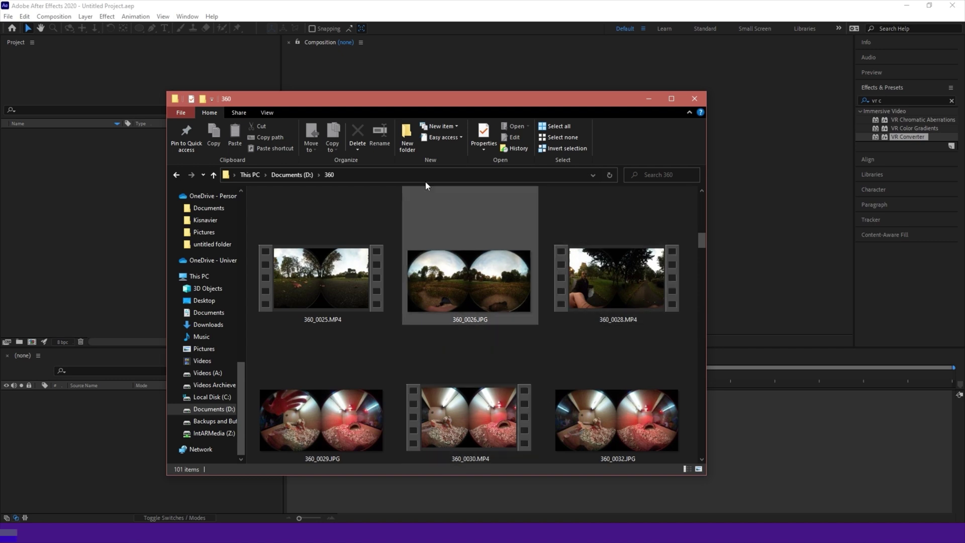
Import 360_0025.MP4 and create a 3840×1920, 29.97 fps composition from it.
{"action": "mouse_move", "coordinate": [528, 263]}
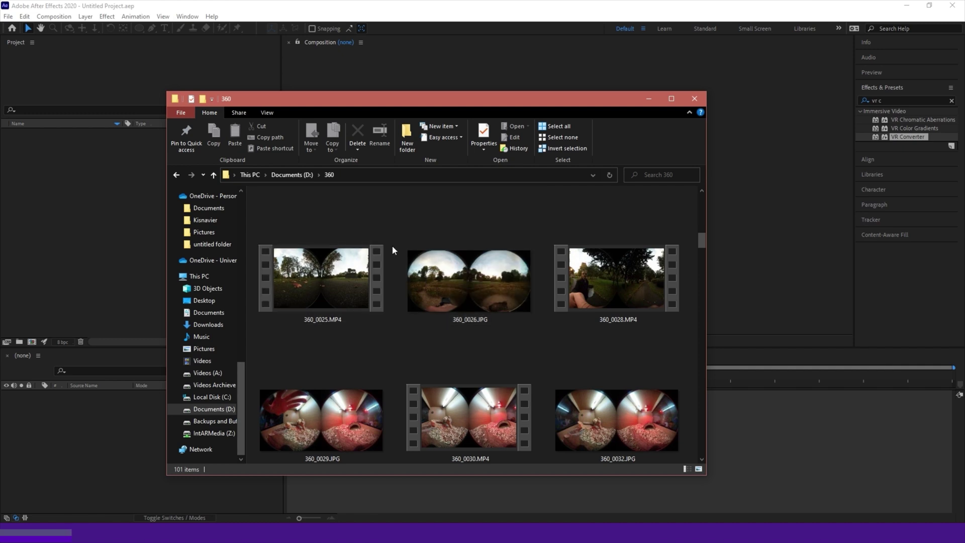
{"action": "left_click", "coordinate": [324, 289]}
{"action": "left_click_drag", "start_coordinate": [141, 204], "coordinate": [67, 215]}
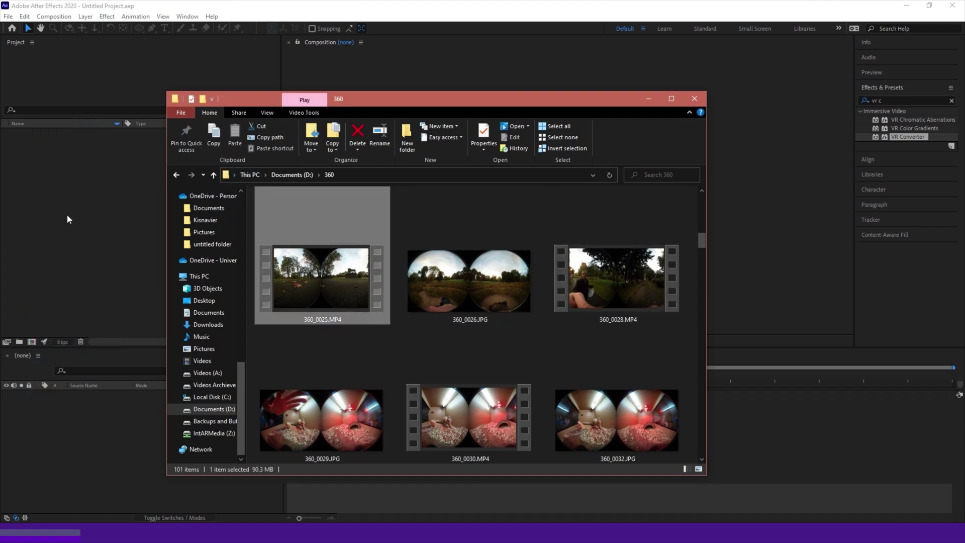
{"action": "left_click", "coordinate": [648, 100]}
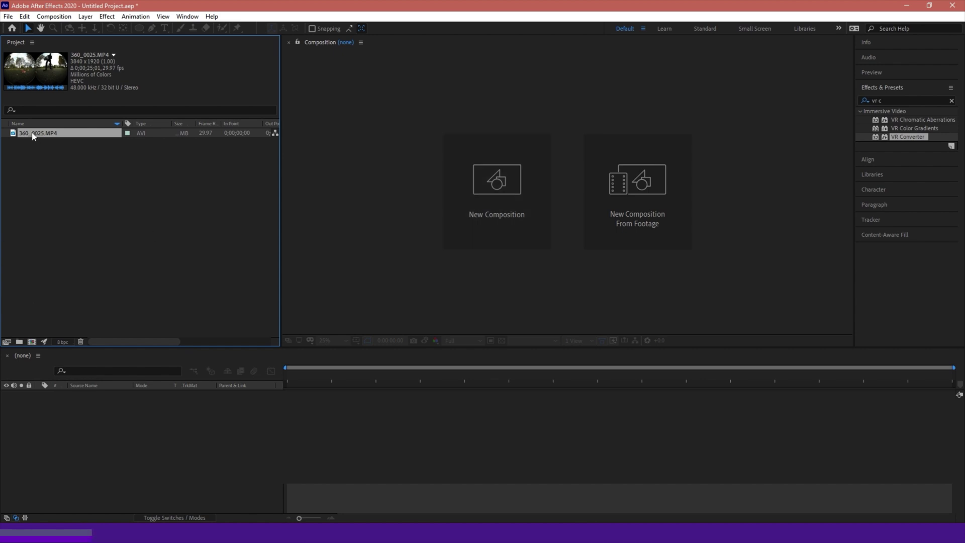
{"action": "left_click_drag", "start_coordinate": [34, 136], "coordinate": [31, 340]}
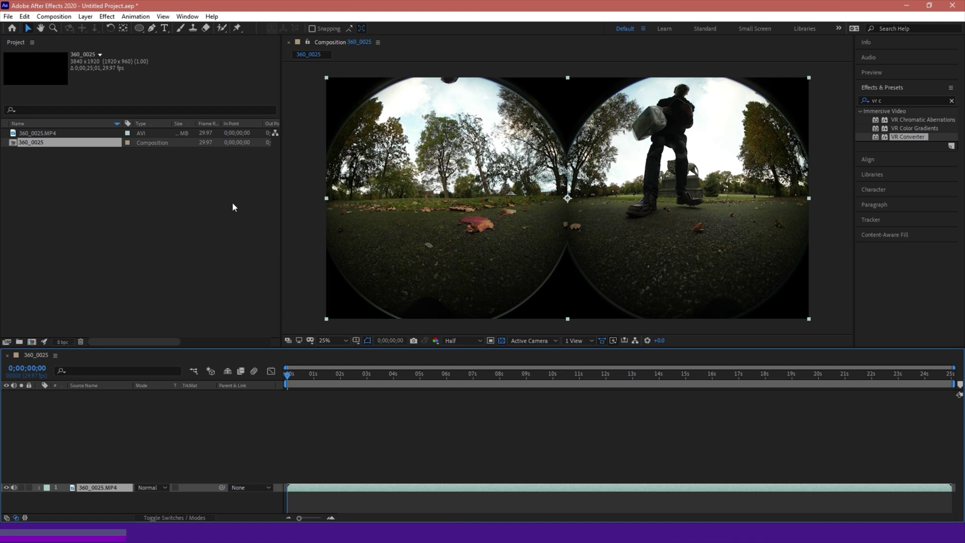
Halve the composition width to 1920 (3840/2) in Composition Settings.
{"action": "left_click", "coordinate": [53, 16]}
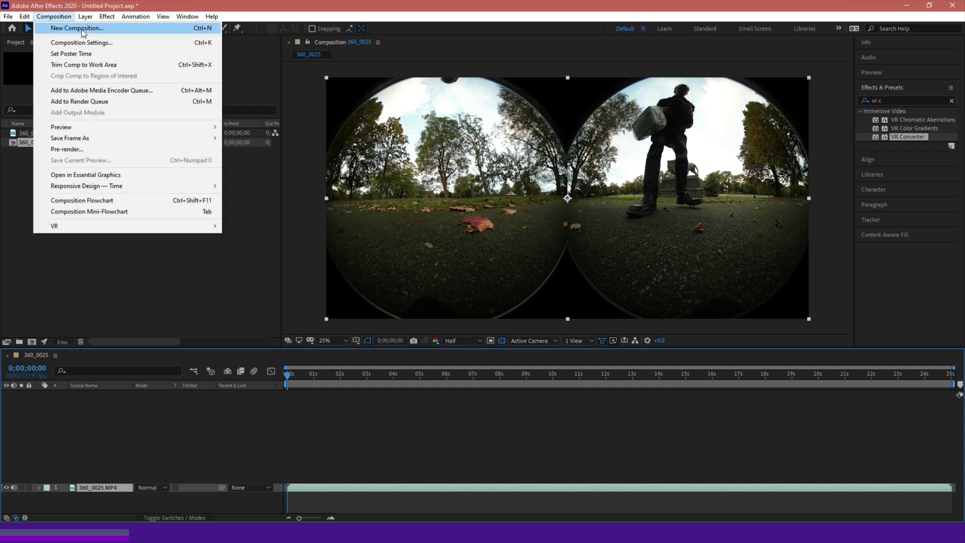
{"action": "left_click", "coordinate": [94, 43]}
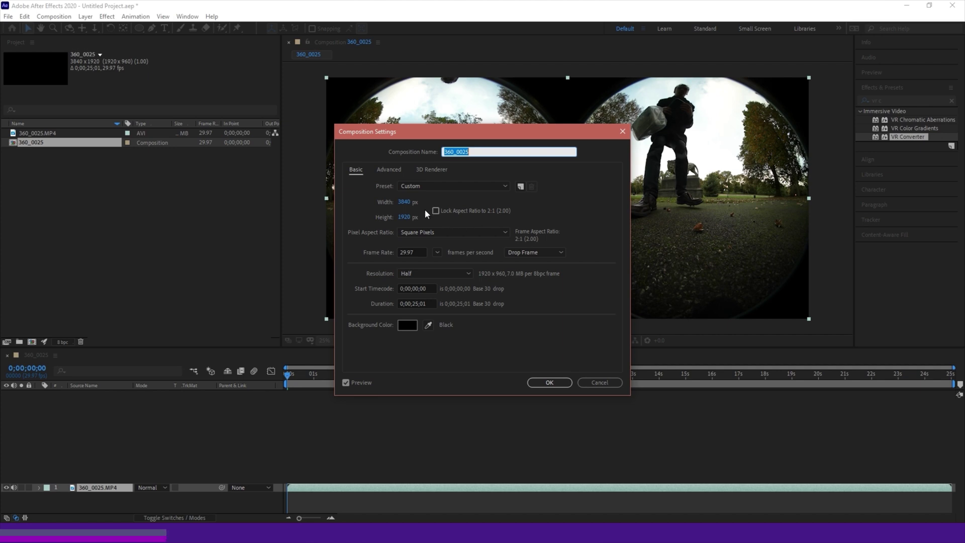
{"action": "left_click", "coordinate": [405, 201]}
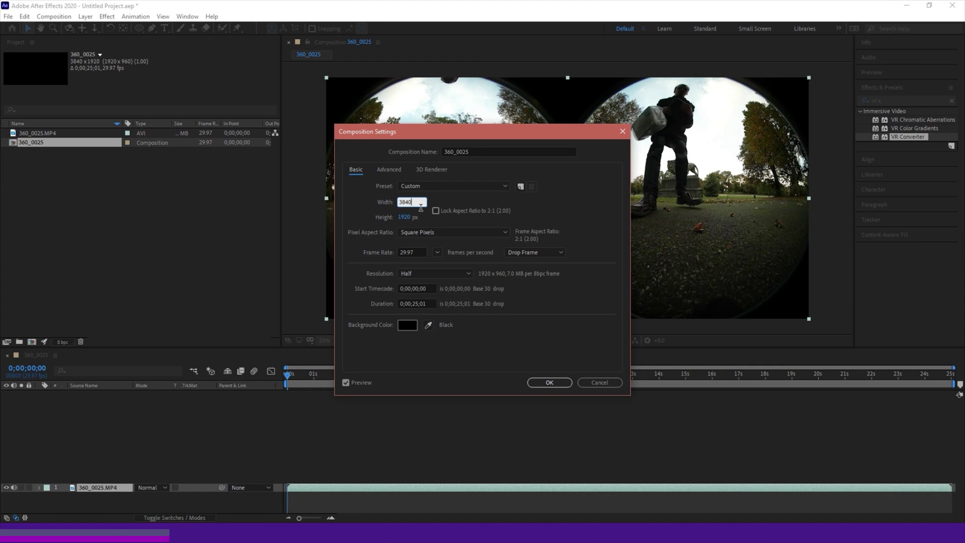
{"action": "type", "text": "/2"}
{"action": "key", "text": "Tab"}
{"action": "key", "text": "Return"}
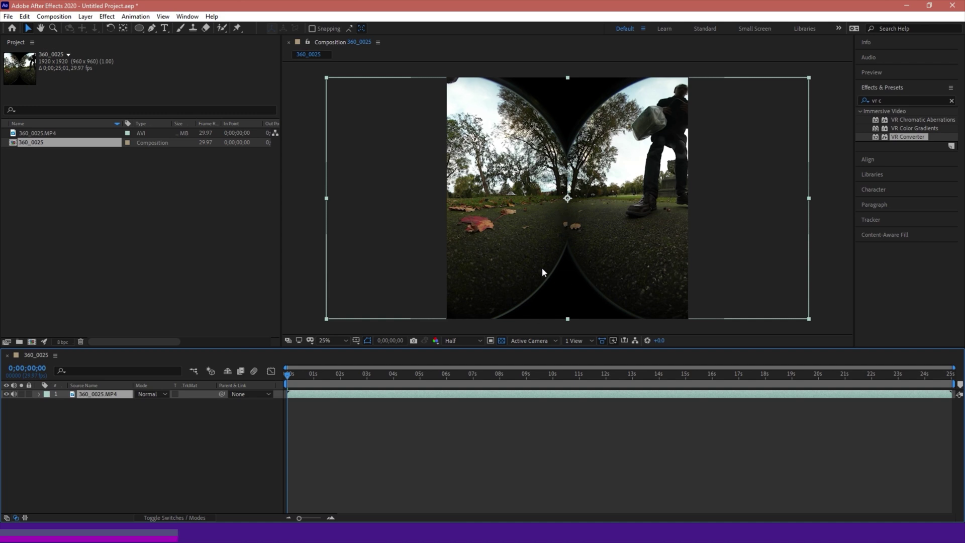
Align the footage to the composition's left edge so one fisheye circle fills the frame.
{"action": "left_click", "coordinate": [951, 100]}
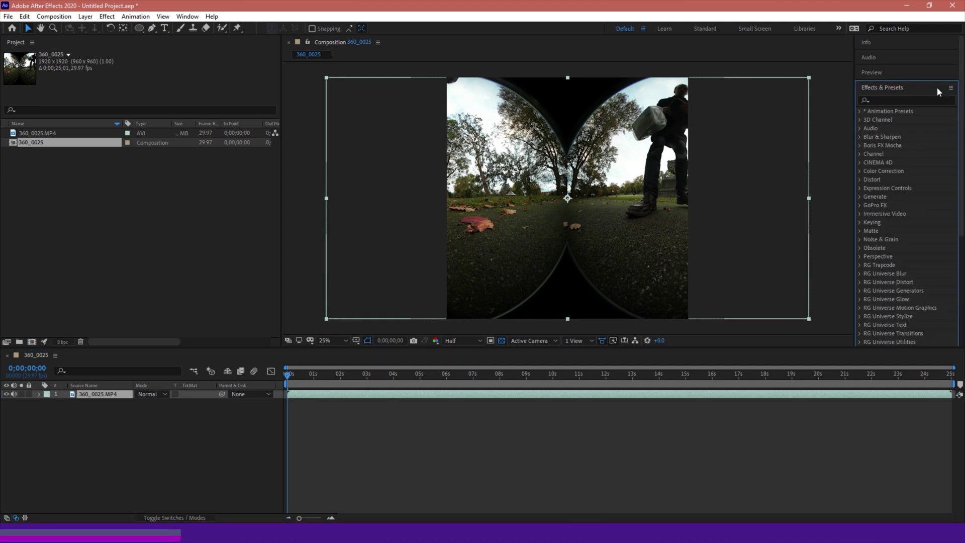
{"action": "left_click", "coordinate": [885, 86]}
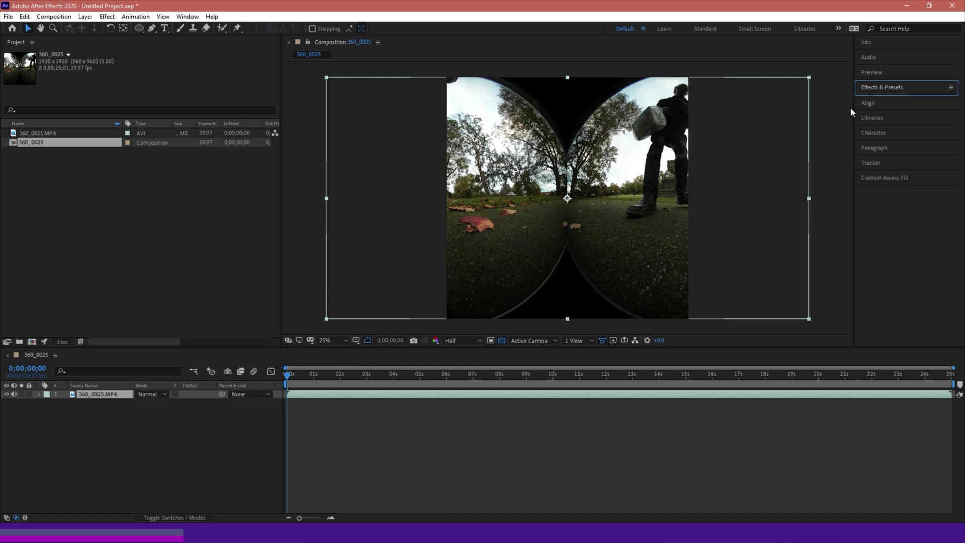
{"action": "left_click", "coordinate": [874, 101]}
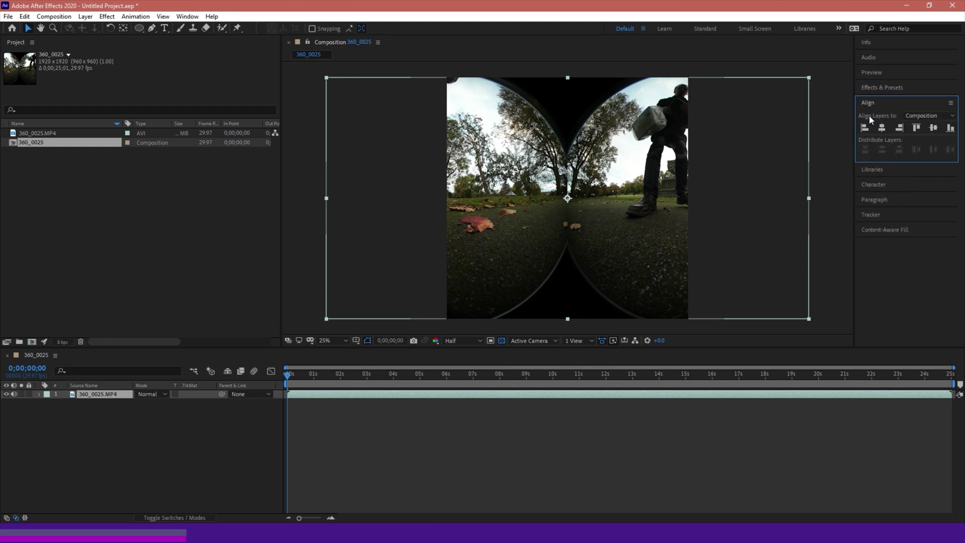
{"action": "left_click", "coordinate": [863, 128]}
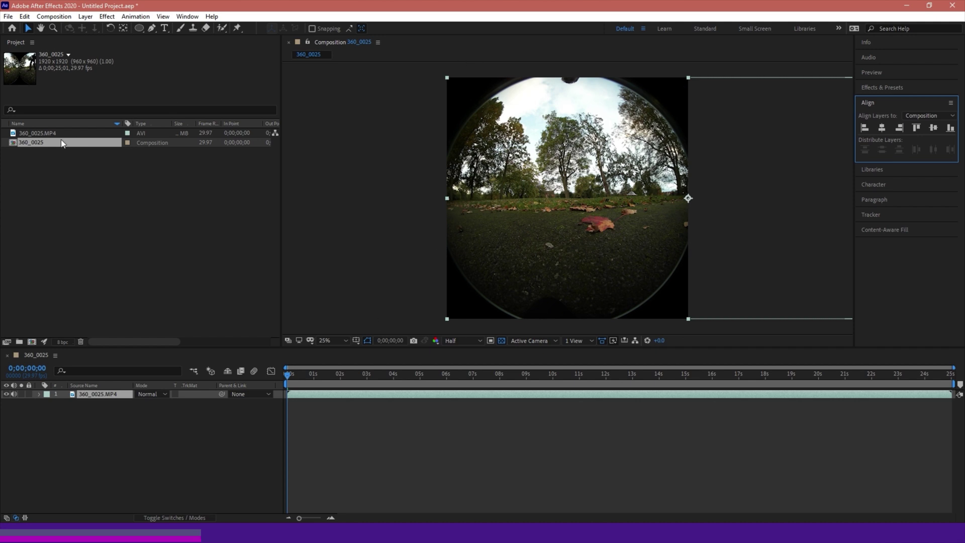
Rename the composition to 'Lens 1'.
{"action": "right_click", "coordinate": [25, 144]}
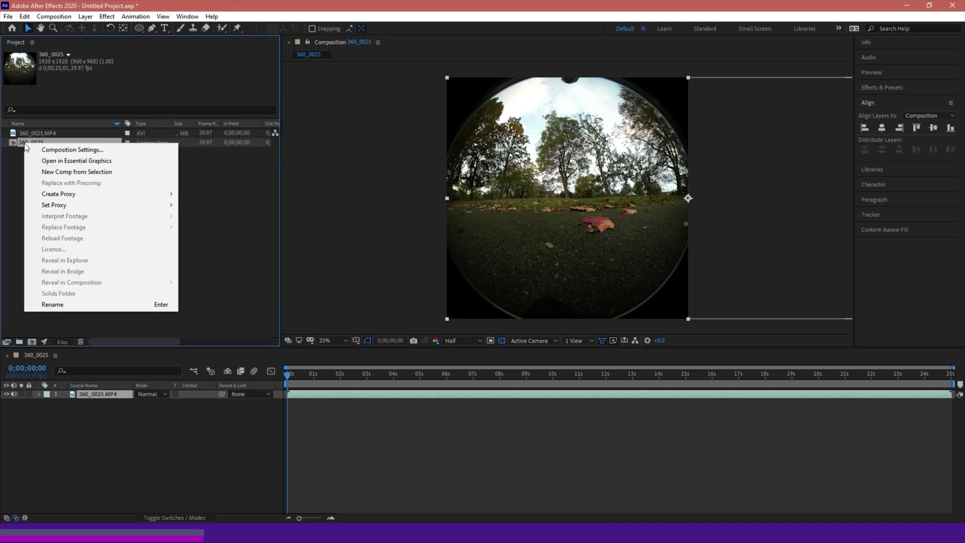
{"action": "left_click", "coordinate": [71, 301]}
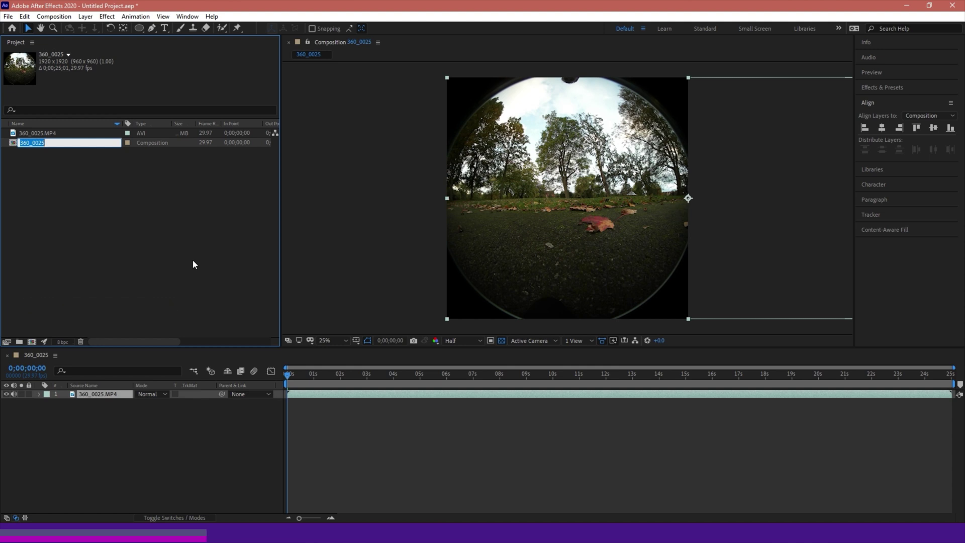
{"action": "type", "text": "Lens 1"}
{"action": "key", "text": "Return"}
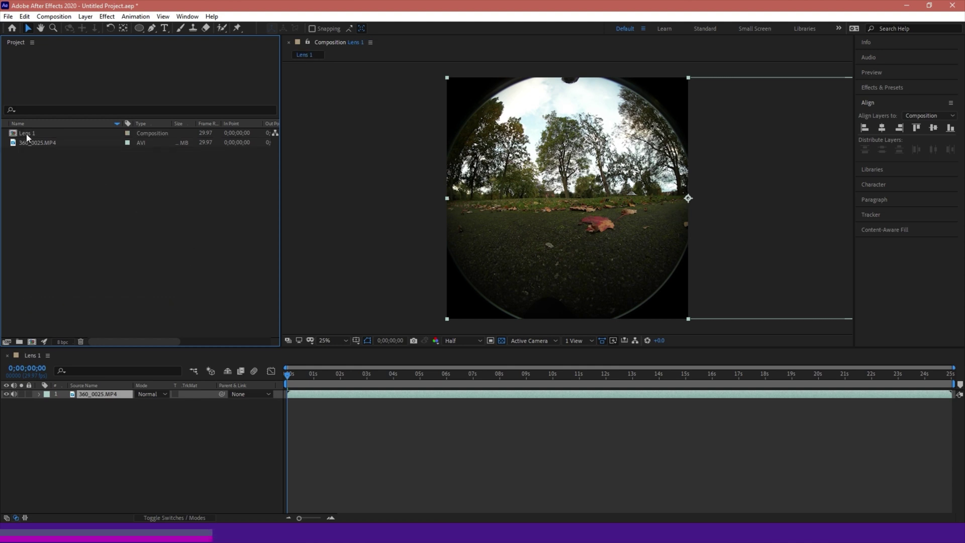
Duplicate Lens 1 as Lens 2 and right-align its footage to frame the other fisheye.
{"action": "left_click", "coordinate": [26, 134]}
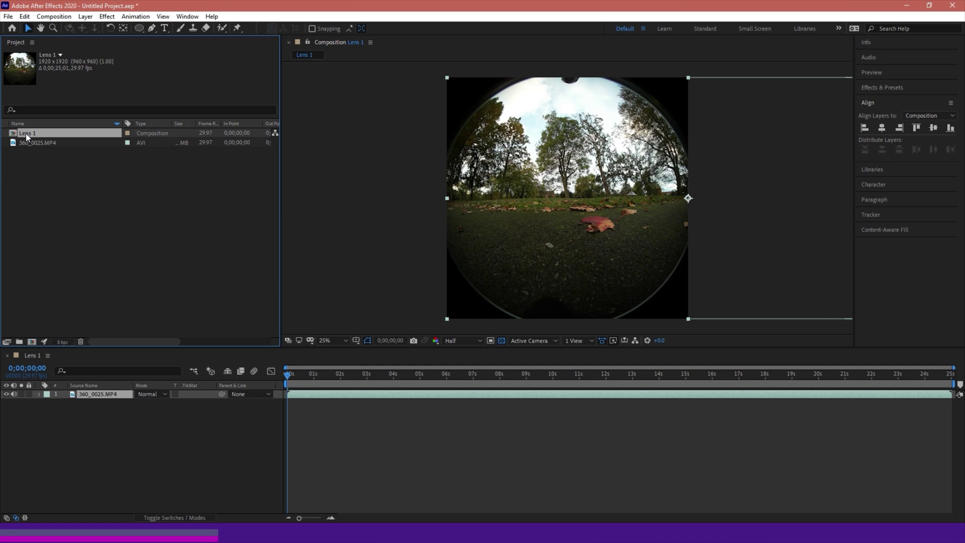
{"action": "key", "text": "ctrl+d"}
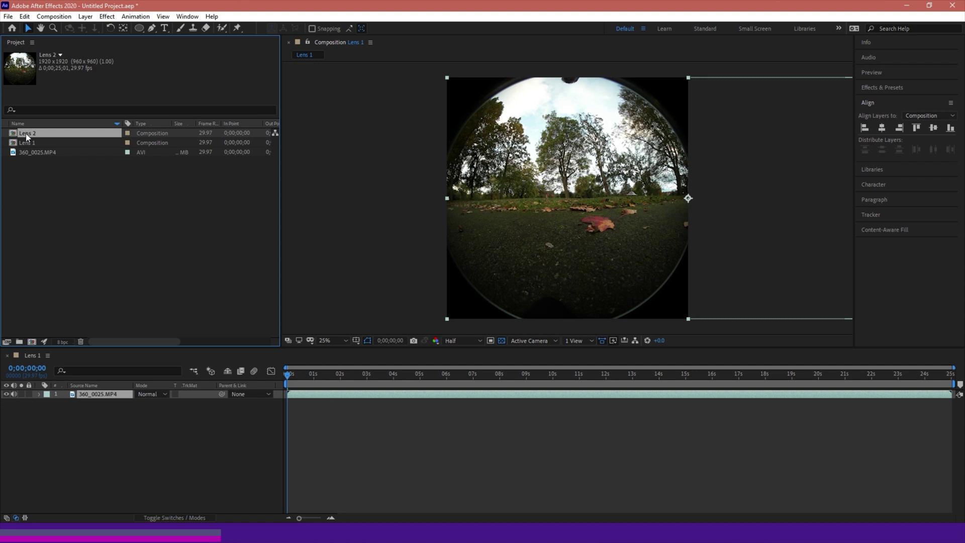
{"action": "double_click", "coordinate": [26, 134]}
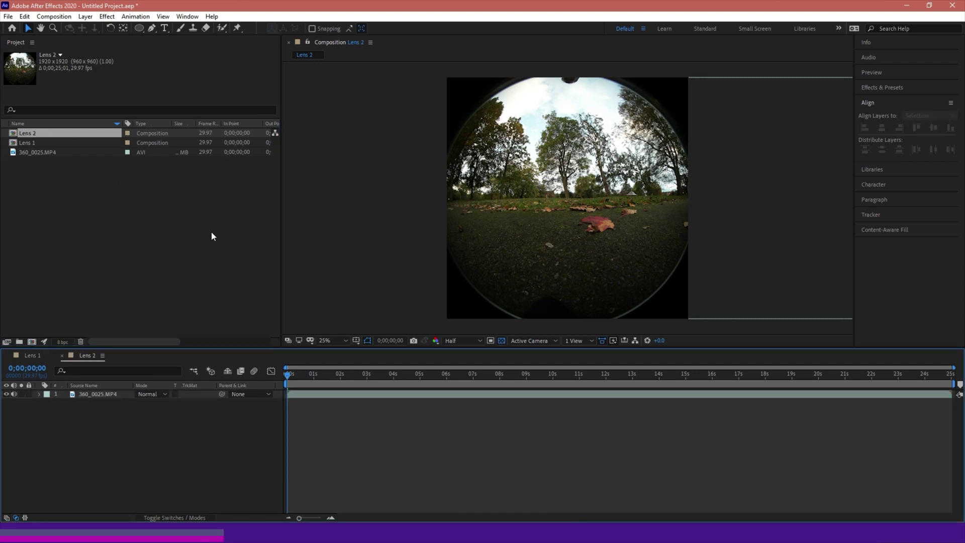
{"action": "left_click", "coordinate": [567, 209]}
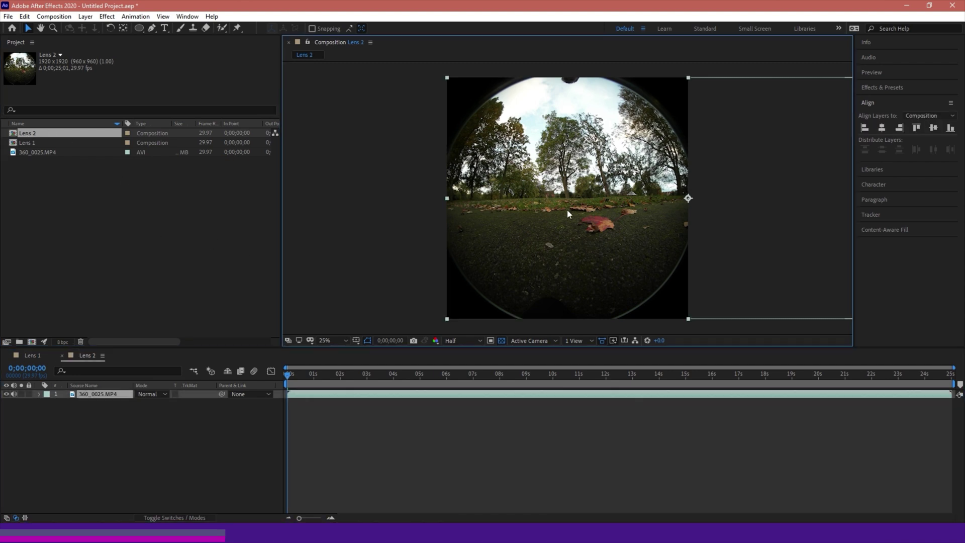
{"action": "left_click", "coordinate": [899, 128]}
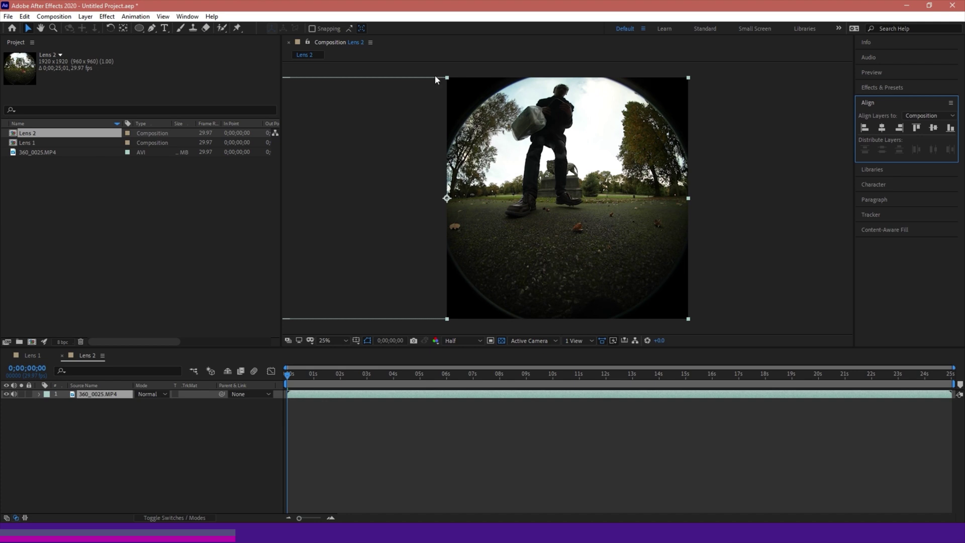
{"action": "left_click", "coordinate": [77, 209]}
Duplicate Lens 2 and rename the copy 'Final Comp'.
{"action": "left_click", "coordinate": [28, 133]}
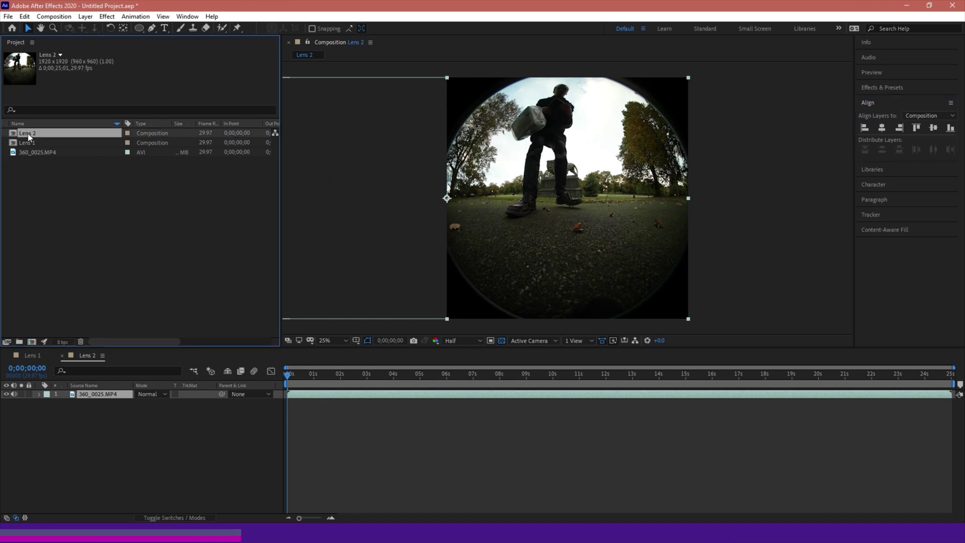
{"action": "key", "text": "ctrl+d"}
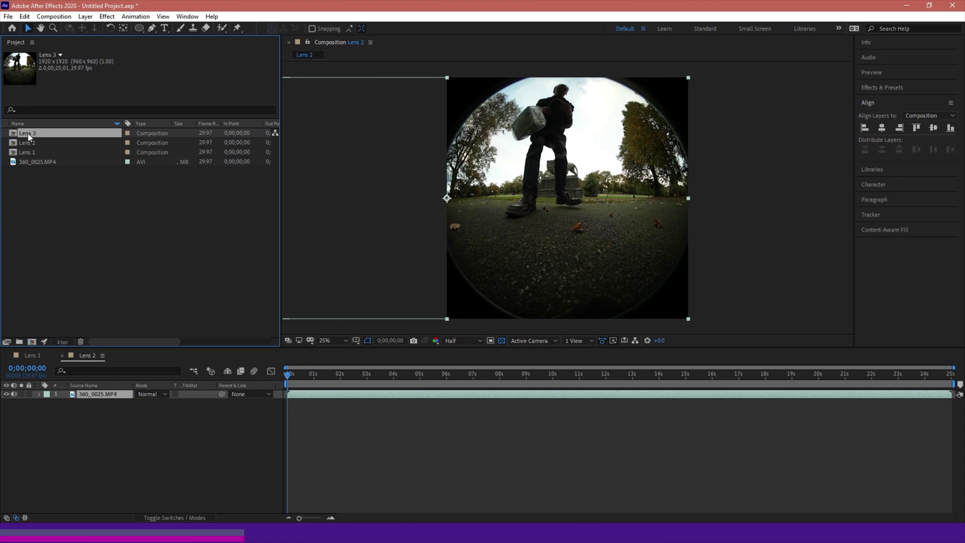
{"action": "right_click", "coordinate": [28, 134]}
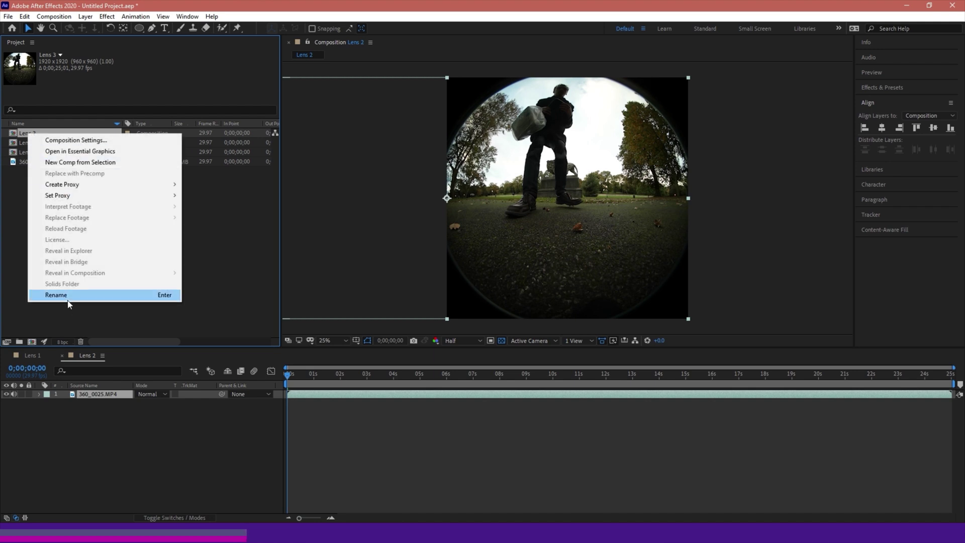
{"action": "left_click", "coordinate": [108, 294]}
{"action": "type", "text": "Fin"}
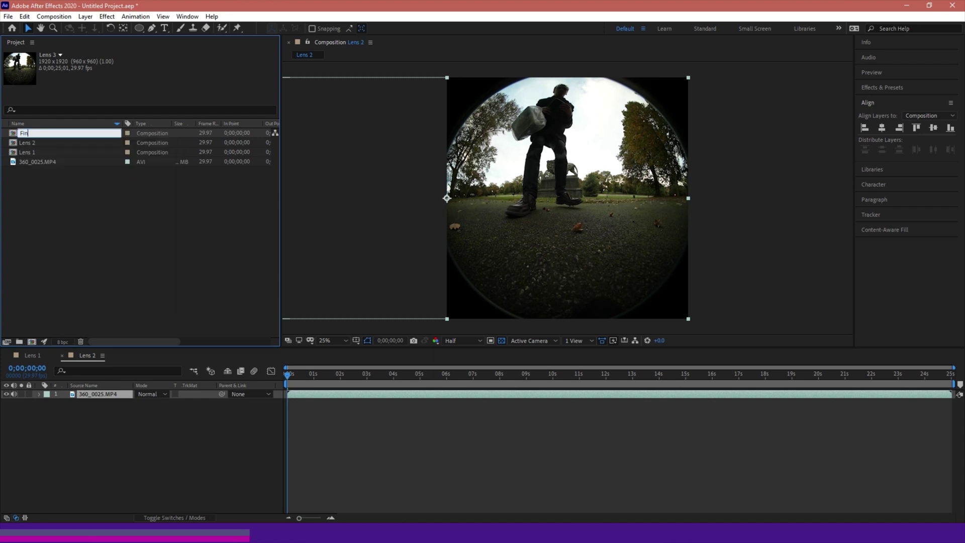
{"action": "type", "text": "al Comp"}
{"action": "key", "text": "Return"}
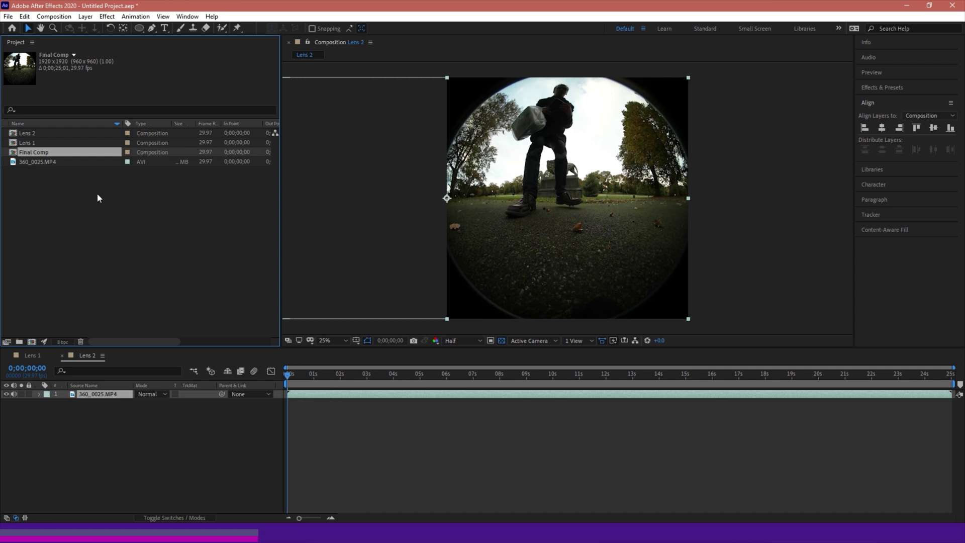
Double Final Comp's width (*2) to make it 3840×1920.
{"action": "left_click", "coordinate": [53, 17]}
{"action": "left_click", "coordinate": [86, 42]}
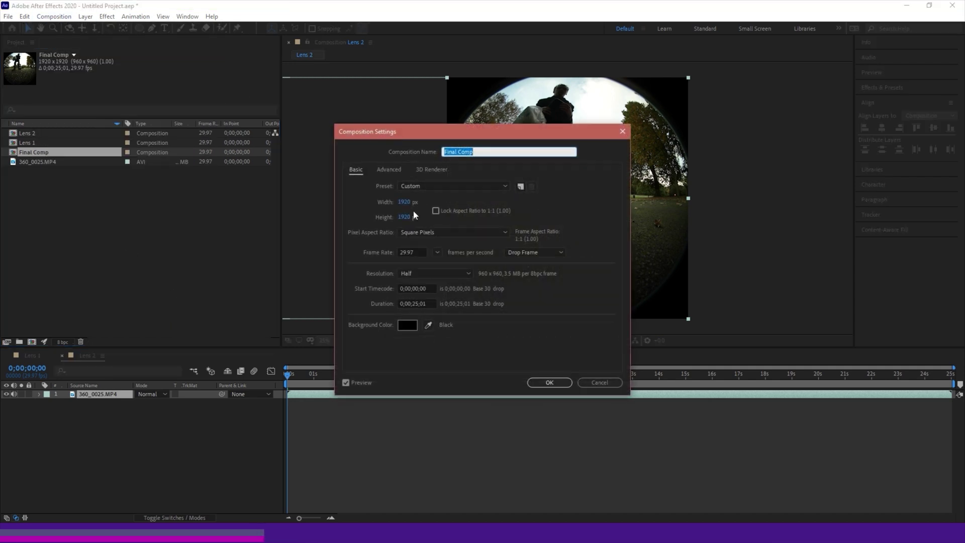
{"action": "left_click", "coordinate": [405, 201]}
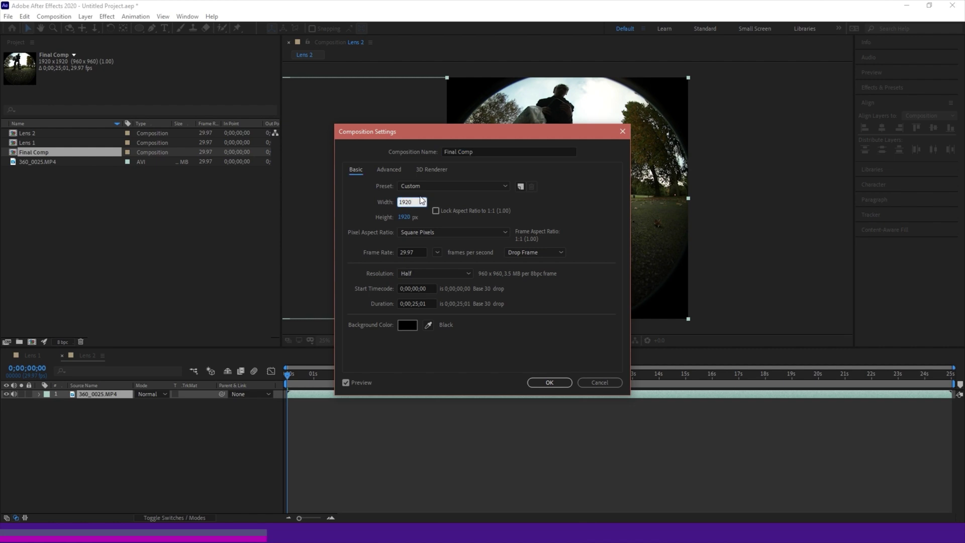
{"action": "type", "text": "*2"}
{"action": "key", "text": "Return"}
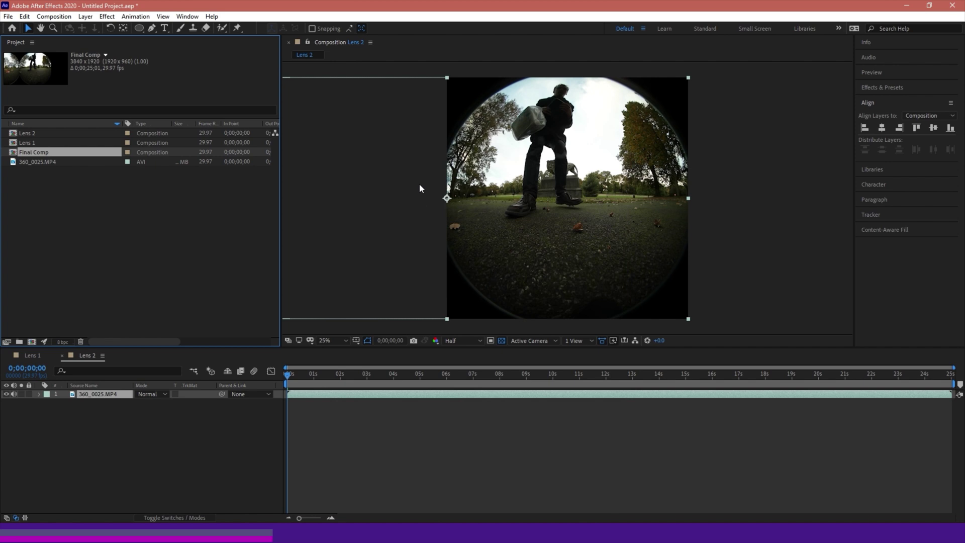
Open Final Comp and delete its 360_0025.MP4 footage layer.
{"action": "double_click", "coordinate": [38, 153]}
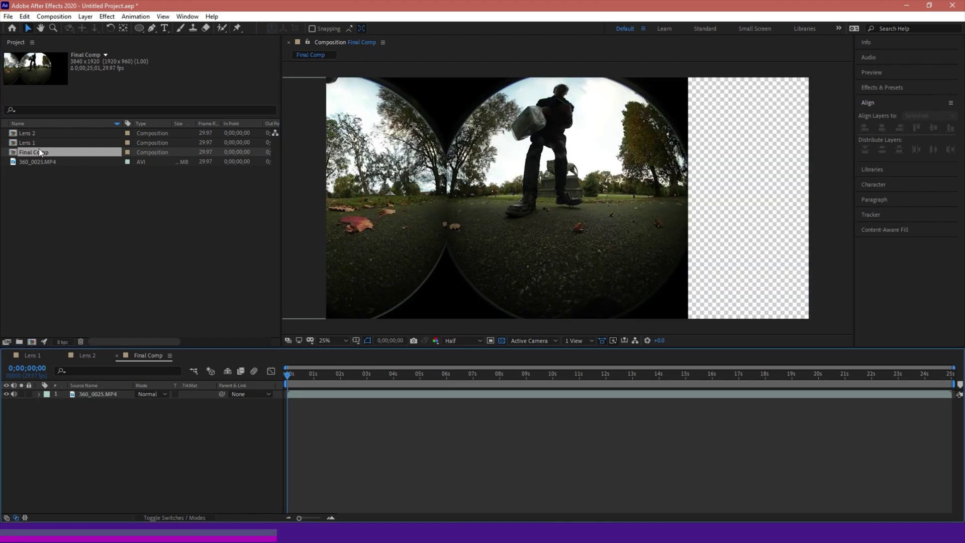
{"action": "left_click", "coordinate": [610, 144]}
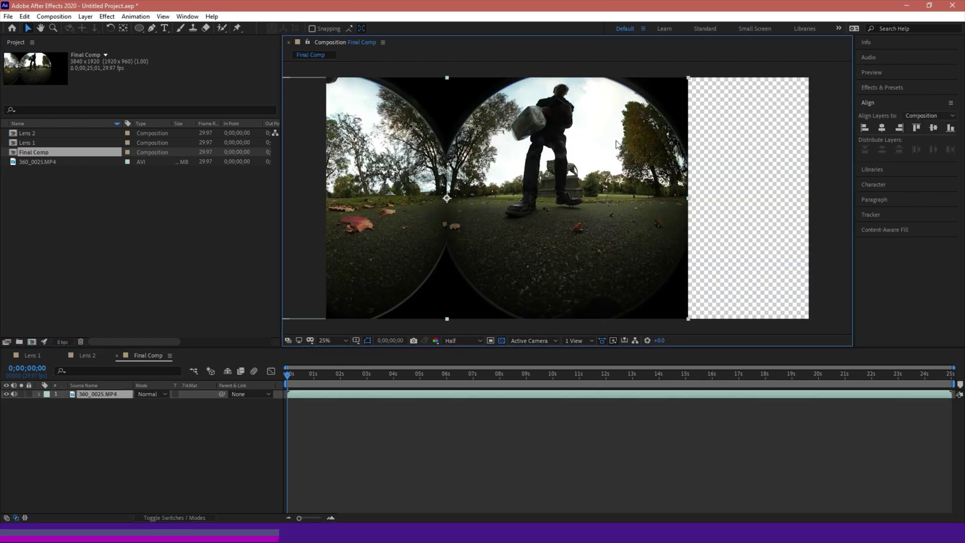
{"action": "left_click", "coordinate": [882, 128]}
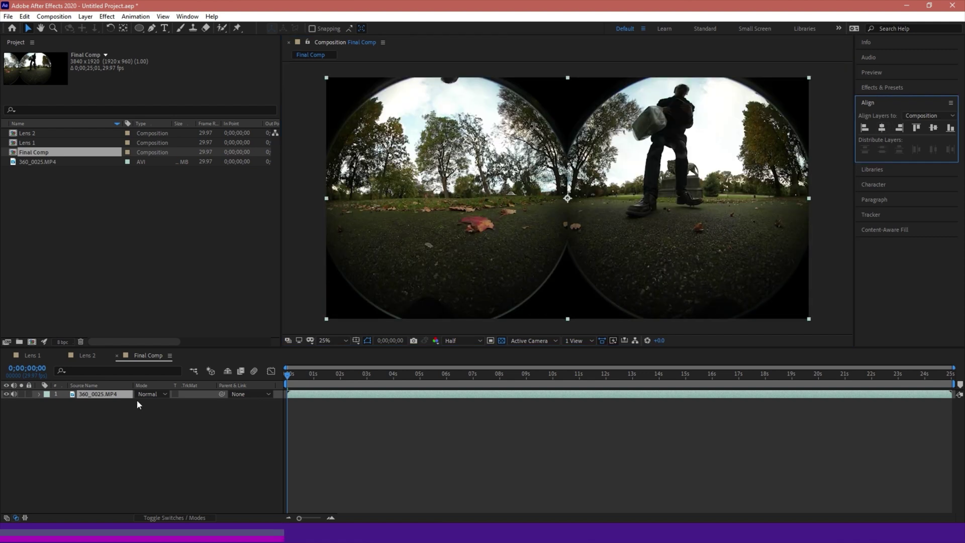
{"action": "left_click", "coordinate": [121, 452]}
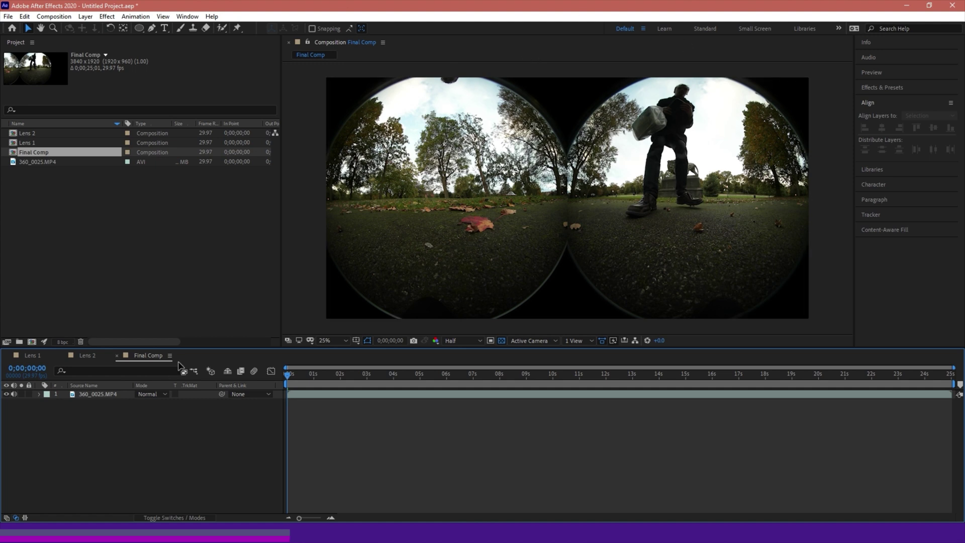
{"action": "left_click", "coordinate": [93, 396]}
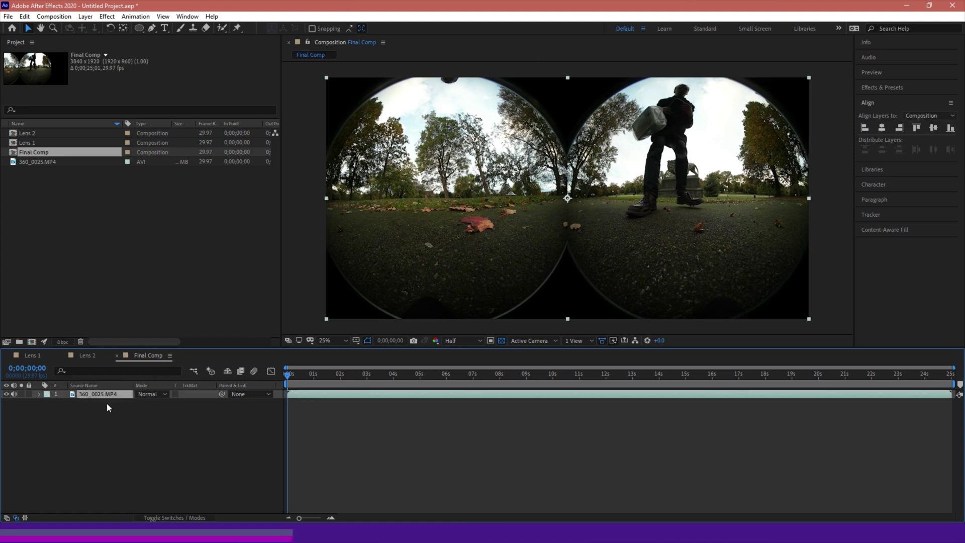
{"action": "key", "text": "Delete"}
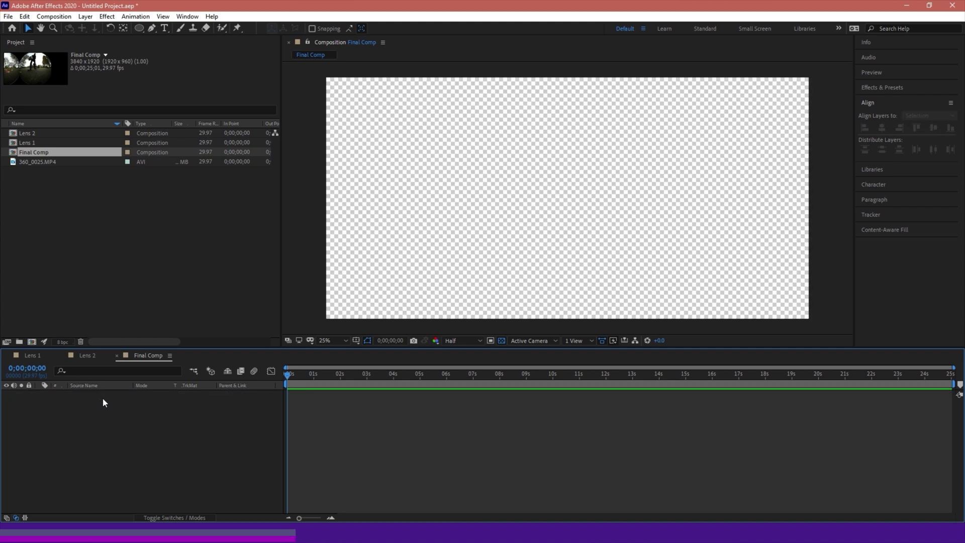
Add the Lens 1 and Lens 2 compositions as layers in Final Comp.
{"action": "left_click", "coordinate": [35, 140]}
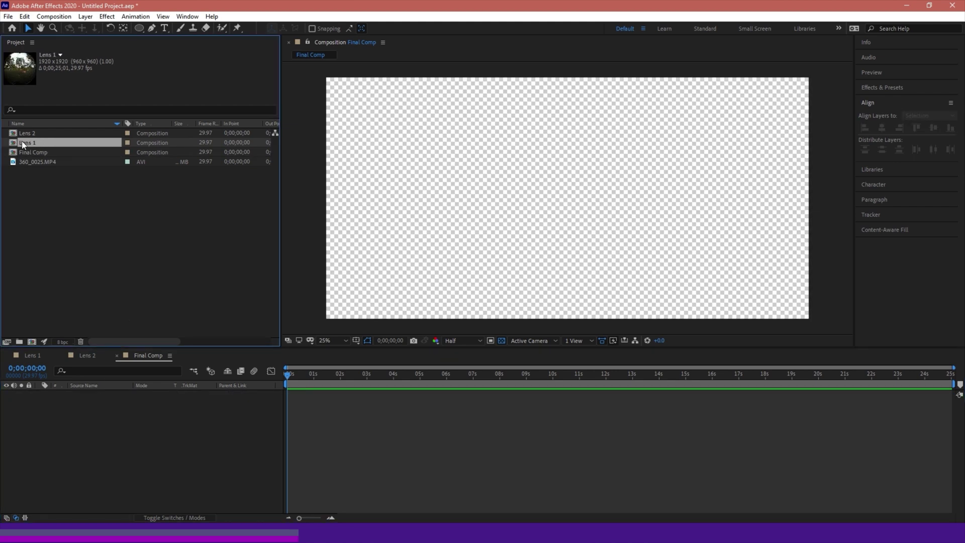
{"action": "left_click_drag", "start_coordinate": [22, 144], "coordinate": [55, 397]}
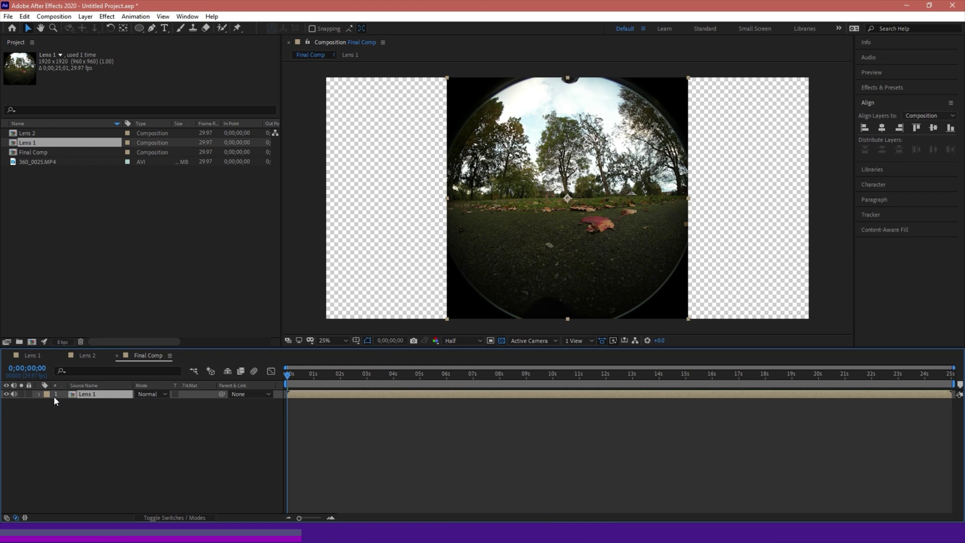
{"action": "left_click_drag", "start_coordinate": [36, 133], "coordinate": [119, 406]}
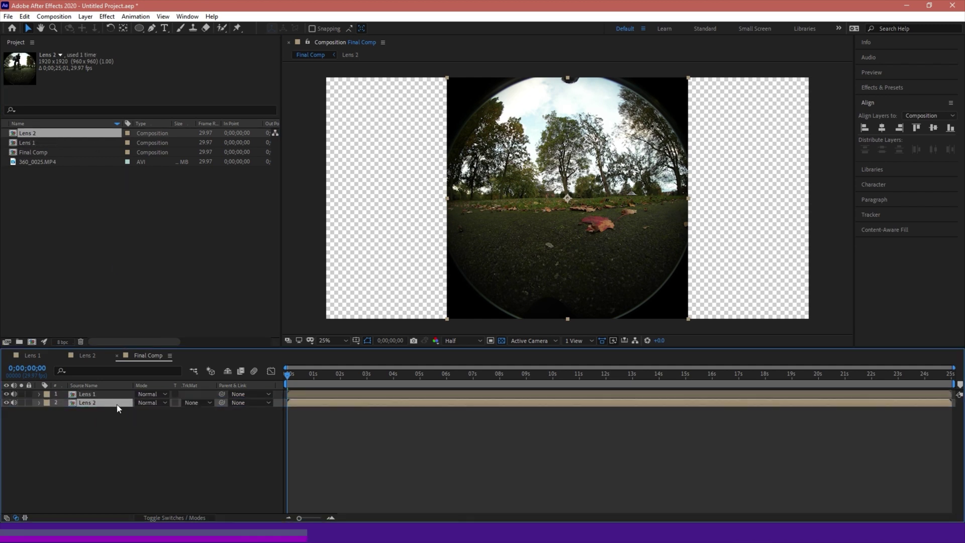
Hide Lens 2 and apply VR Converter to Lens 1 with Fisheye (FullDome) input.
{"action": "left_click", "coordinate": [92, 394]}
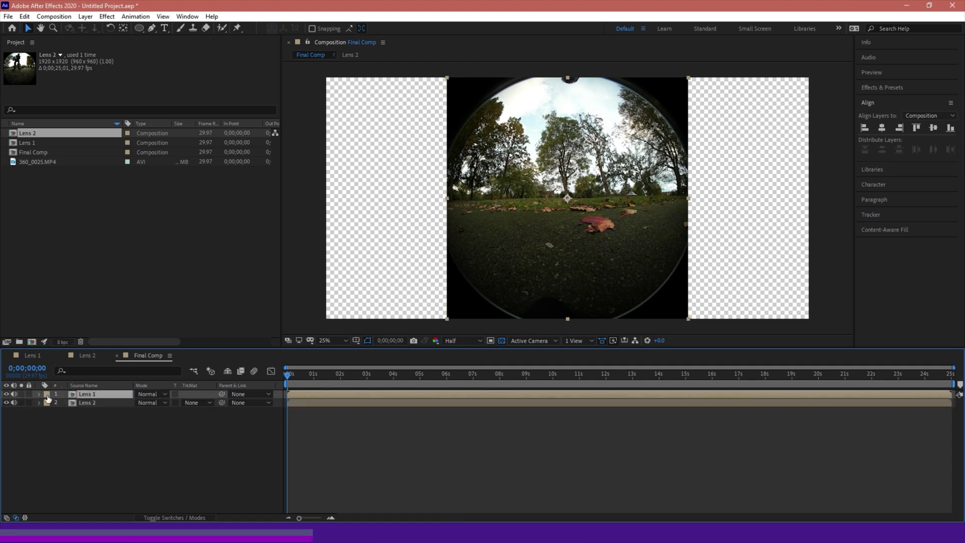
{"action": "left_click", "coordinate": [7, 403]}
{"action": "left_click", "coordinate": [887, 88]}
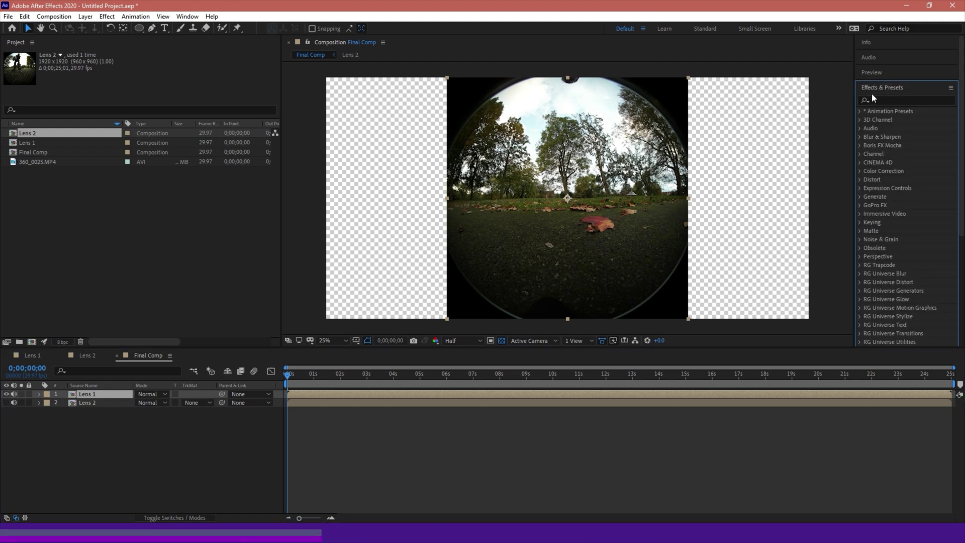
{"action": "left_click", "coordinate": [885, 103]}
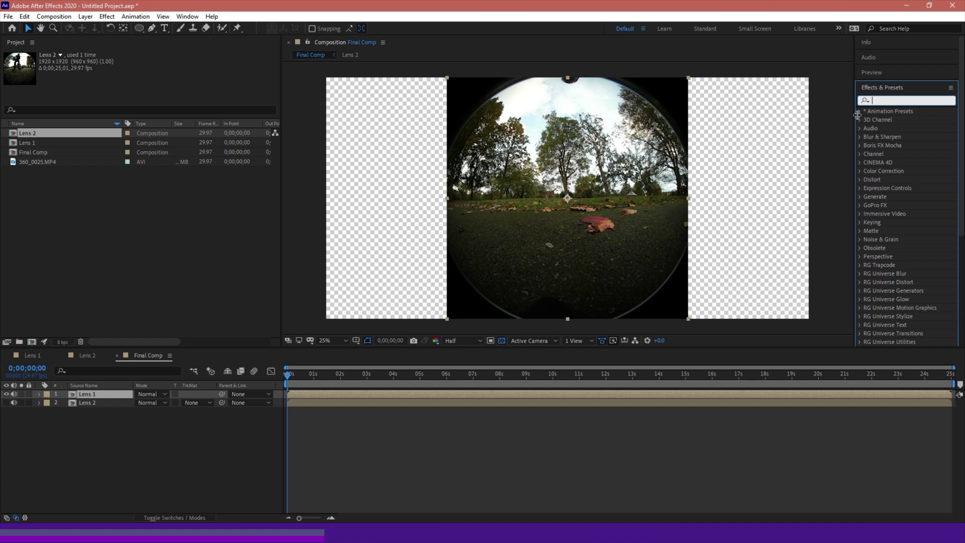
{"action": "type", "text": "vr"}
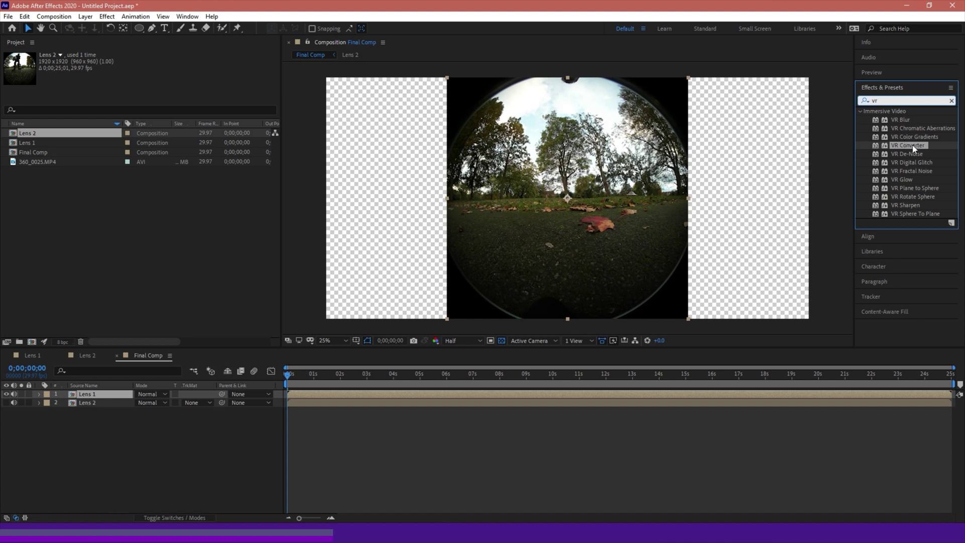
{"action": "left_click_drag", "start_coordinate": [912, 145], "coordinate": [85, 393]}
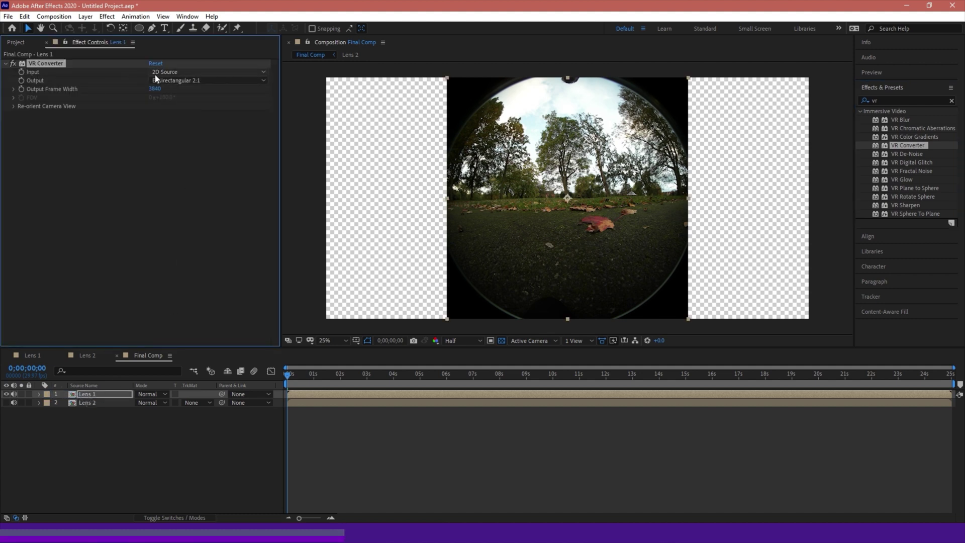
{"action": "left_click", "coordinate": [185, 71]}
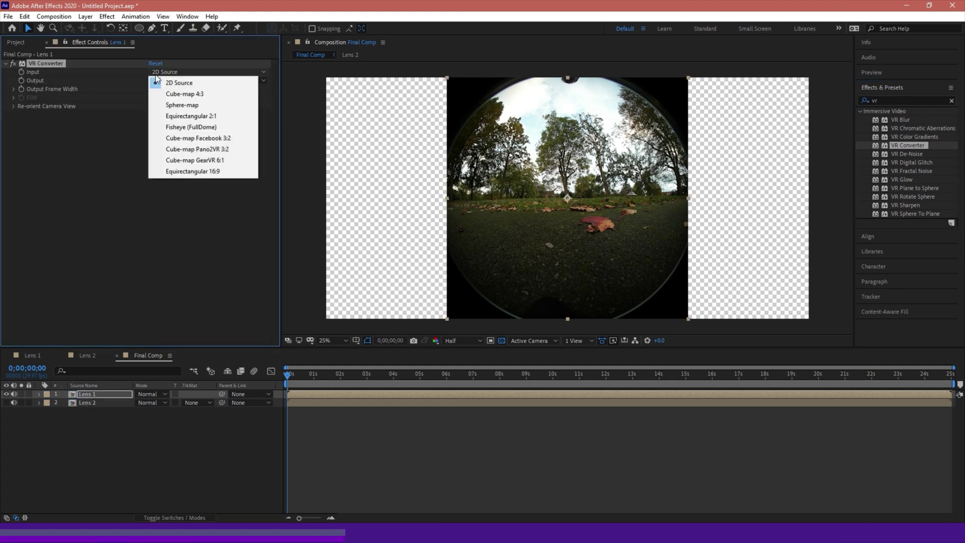
{"action": "left_click", "coordinate": [173, 128]}
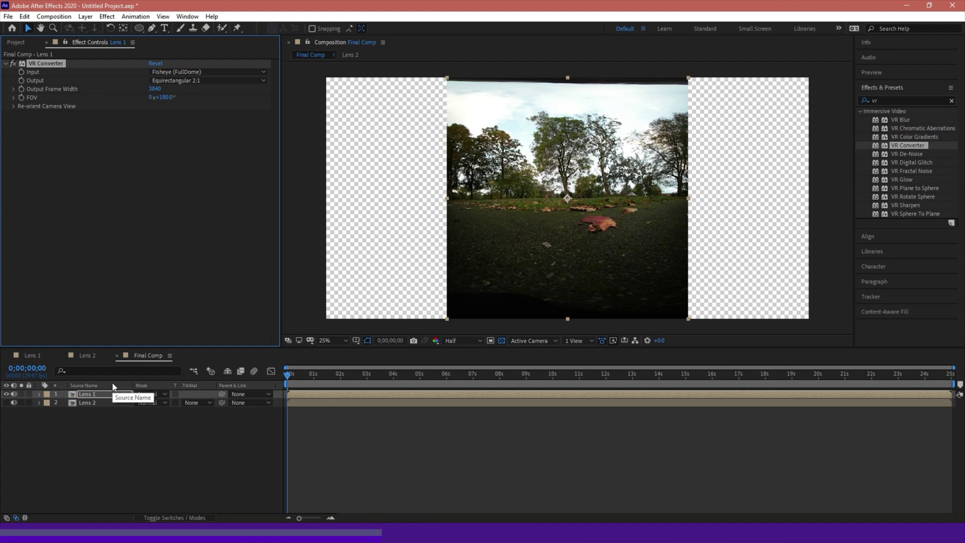
Hide Lens 1 and apply VR Converter to Lens 2: Fisheye (FullDome) to Equirectangular 2:1.
{"action": "left_click", "coordinate": [90, 402]}
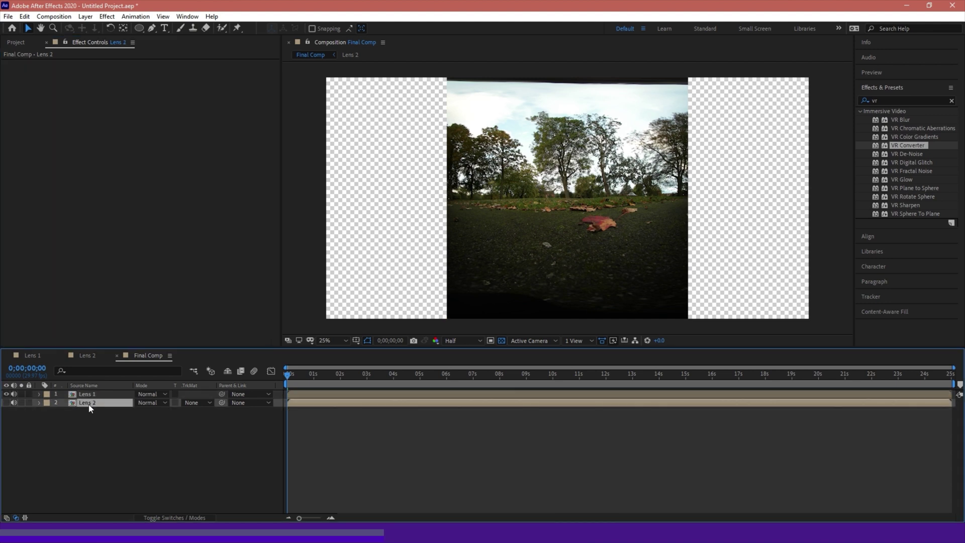
{"action": "left_click", "coordinate": [6, 402]}
{"action": "left_click", "coordinate": [7, 394]}
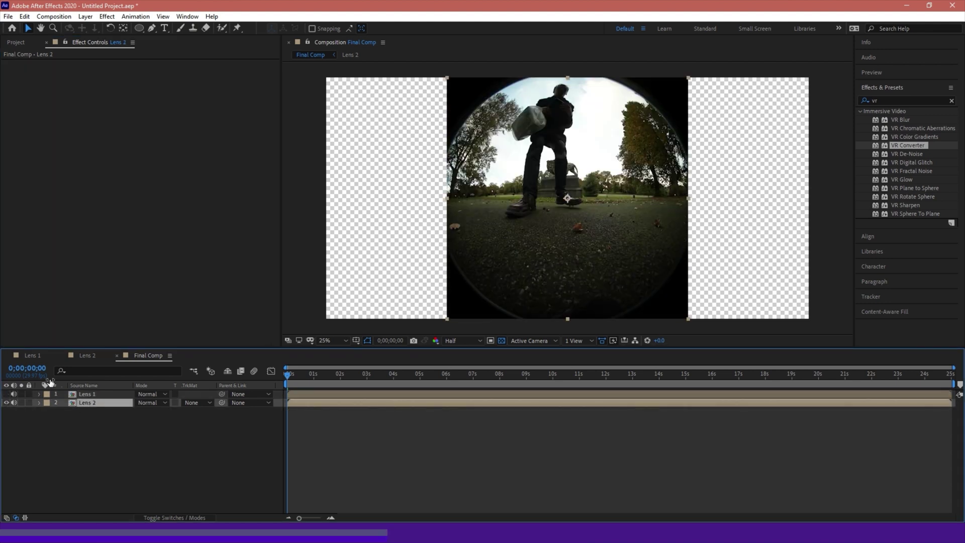
{"action": "left_click_drag", "start_coordinate": [907, 146], "coordinate": [517, 163]}
{"action": "left_click", "coordinate": [165, 72]}
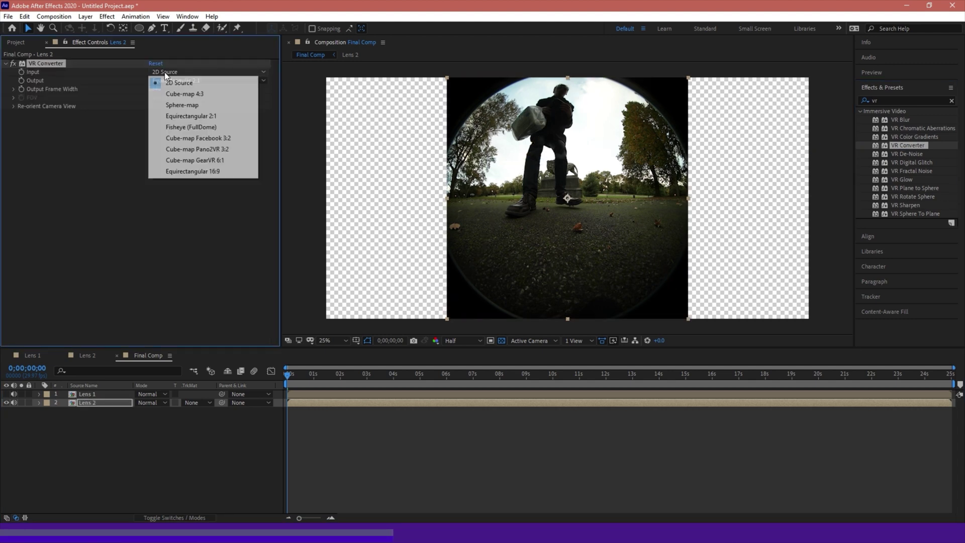
{"action": "left_click", "coordinate": [222, 128]}
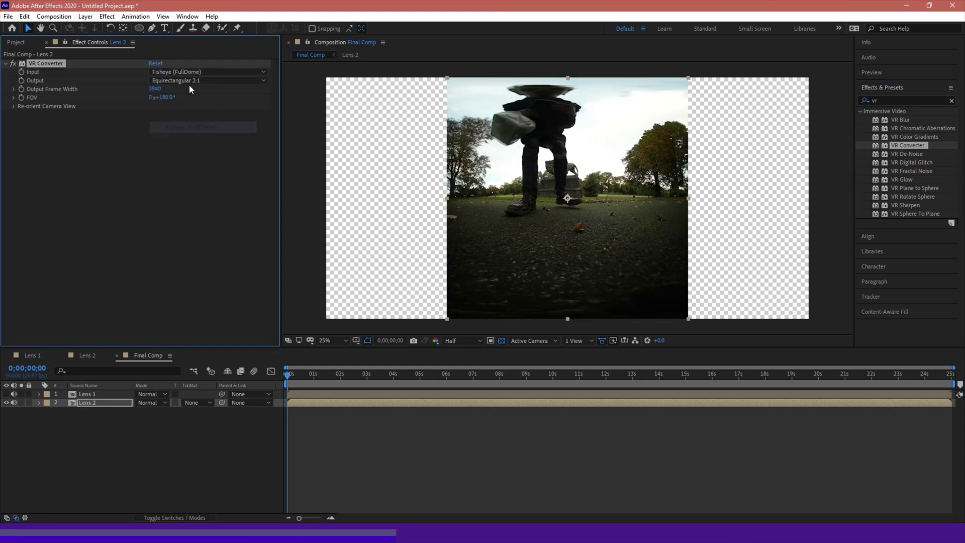
{"action": "left_click", "coordinate": [186, 81]}
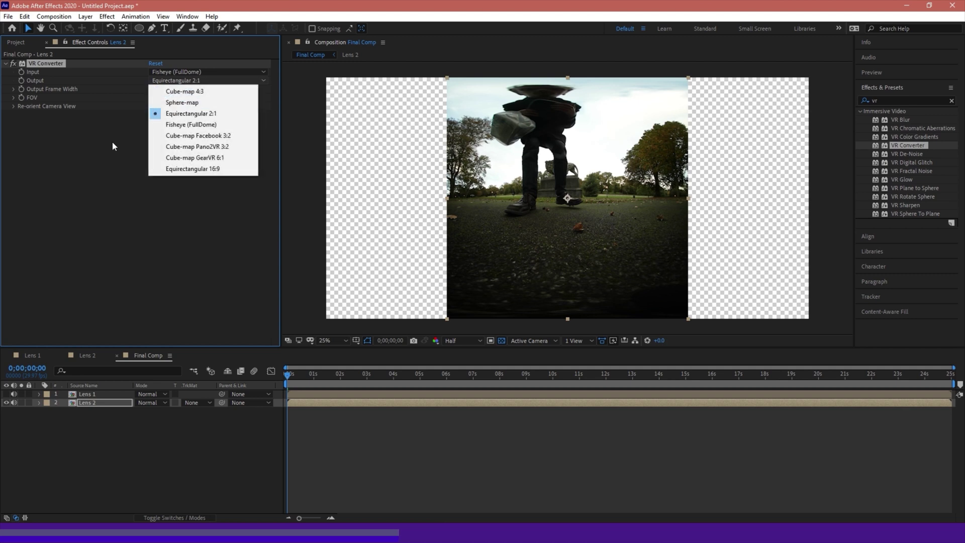
{"action": "left_click", "coordinate": [51, 118]}
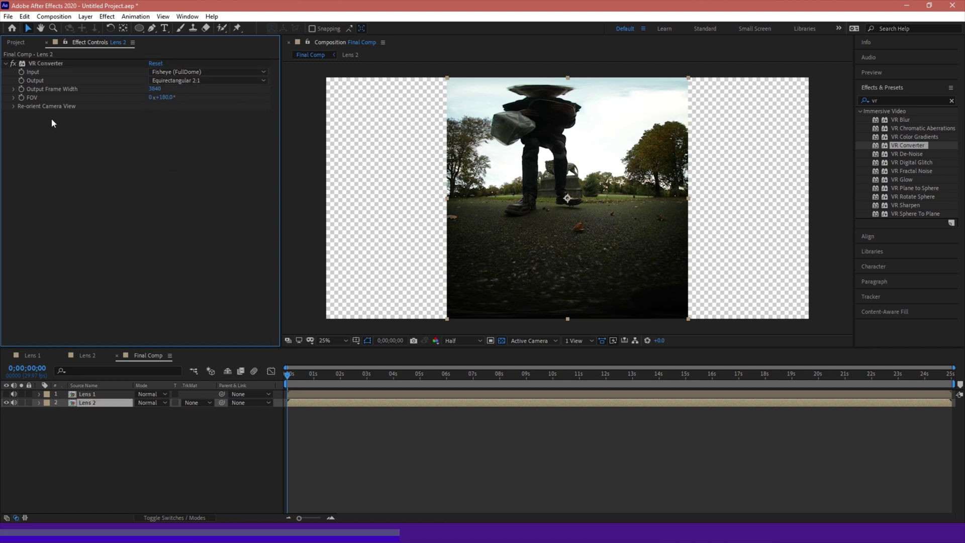
Set Lens 2's Re-orient Camera View Pan to 180°.
{"action": "left_click", "coordinate": [13, 106]}
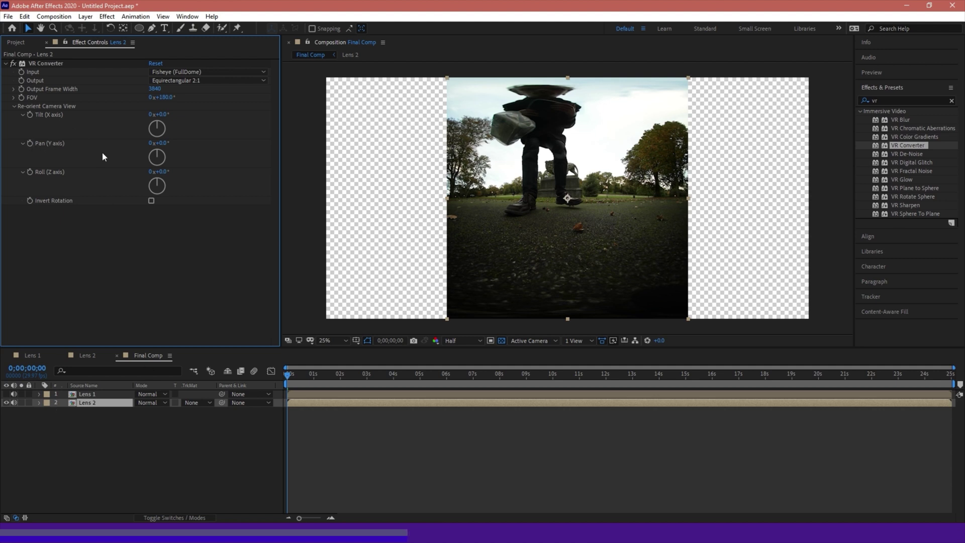
{"action": "left_click", "coordinate": [162, 142]}
{"action": "type", "text": "180"}
{"action": "key", "text": "Return"}
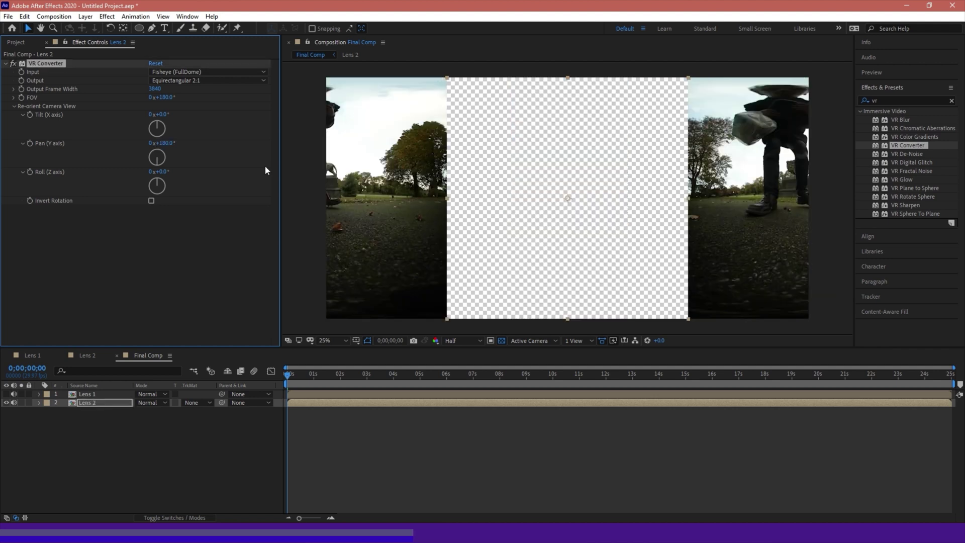
Turn Lens 1 back on and deselect Lens 2 to view the full panorama.
{"action": "left_click", "coordinate": [7, 396]}
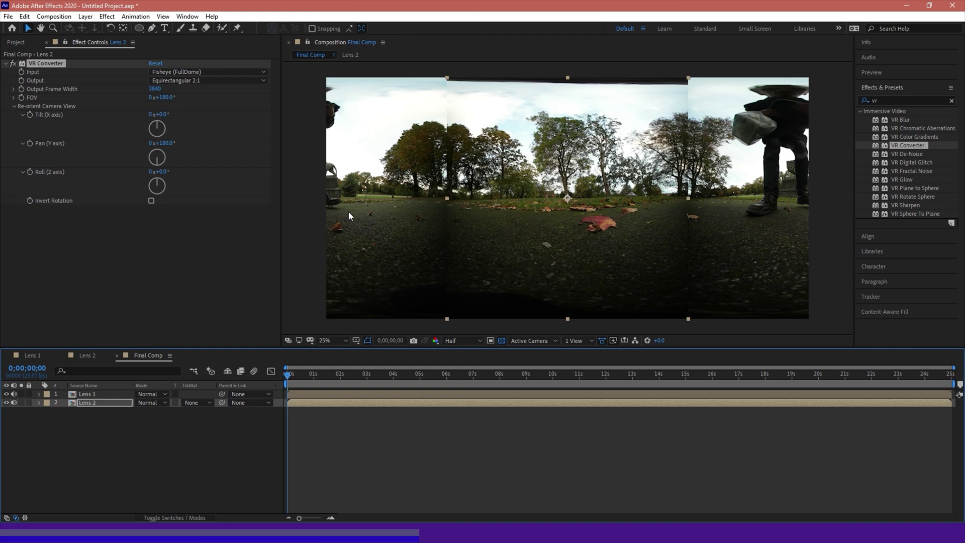
{"action": "left_click", "coordinate": [309, 230]}
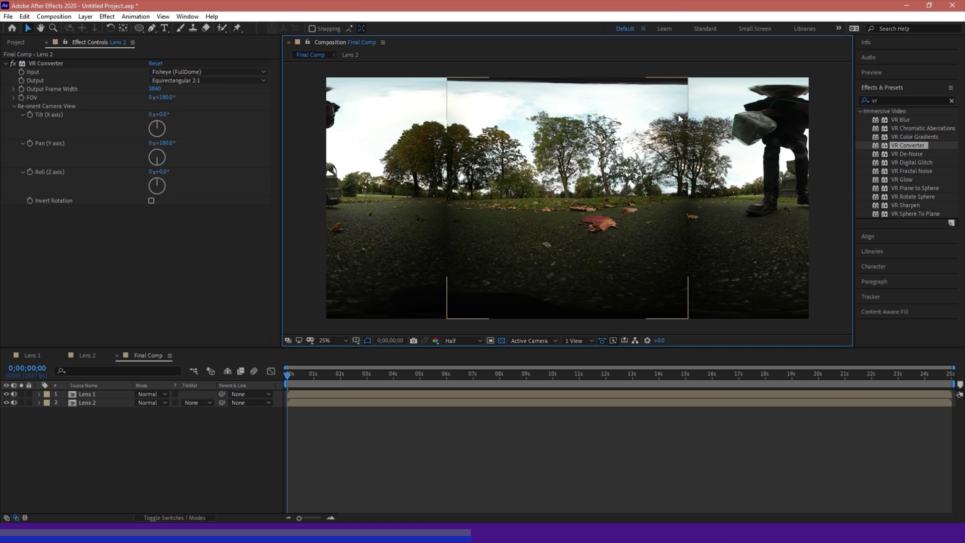
In the Lens 2 composition, choose Pre-compose for the 360_0025.MP4 layer.
{"action": "left_click", "coordinate": [83, 355]}
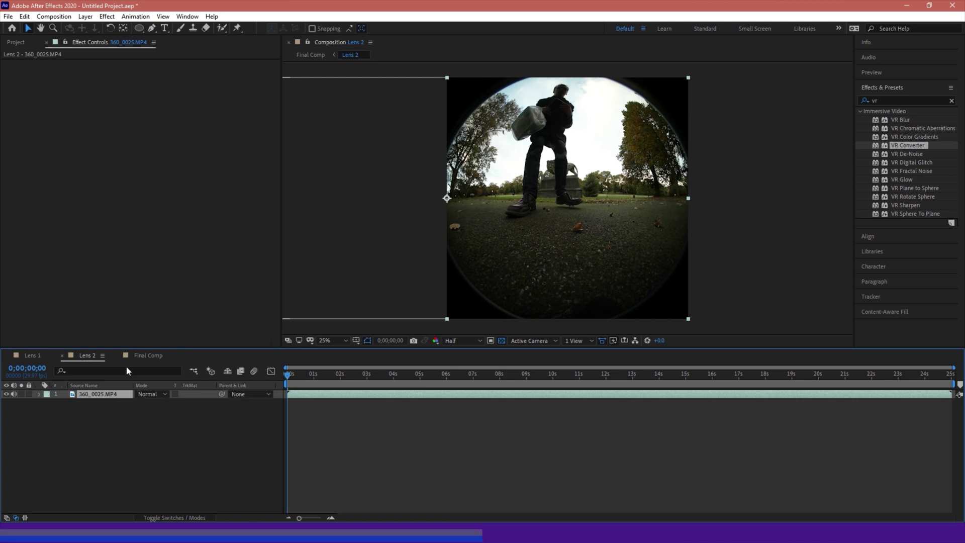
{"action": "left_click", "coordinate": [140, 356]}
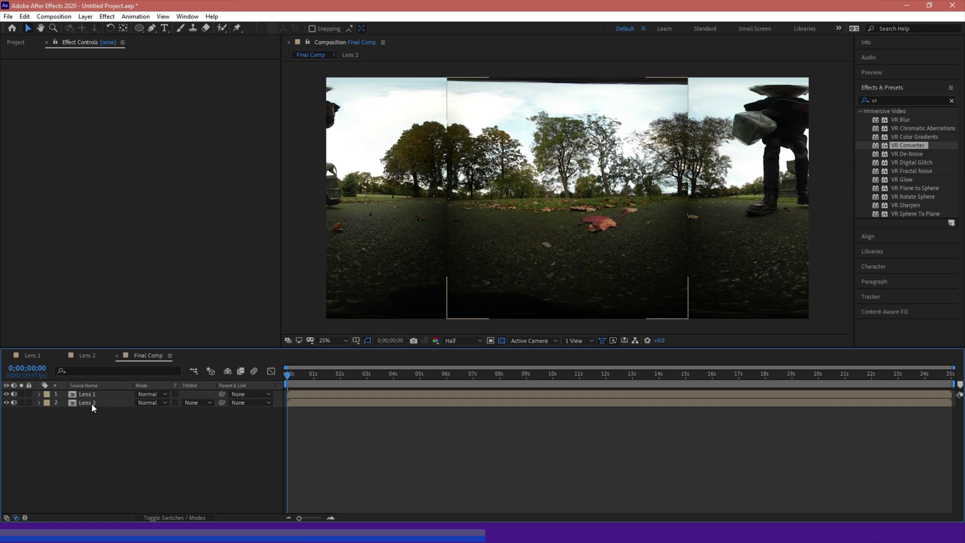
{"action": "left_click", "coordinate": [86, 356]}
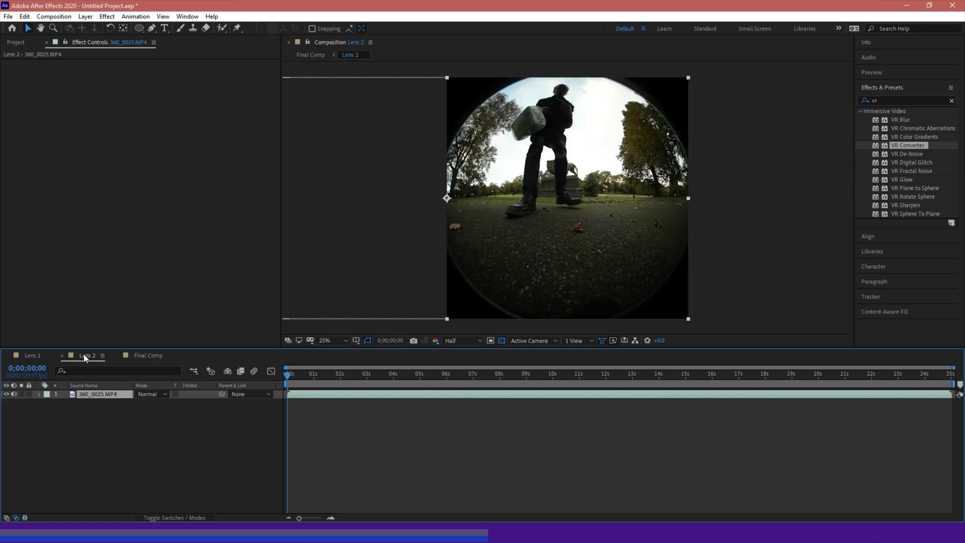
{"action": "right_click", "coordinate": [90, 395]}
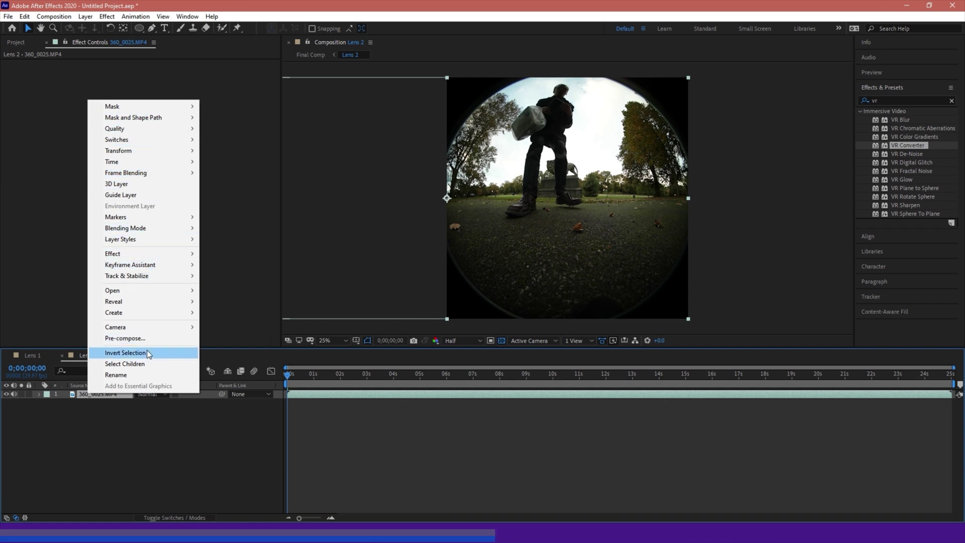
{"action": "left_click", "coordinate": [126, 338]}
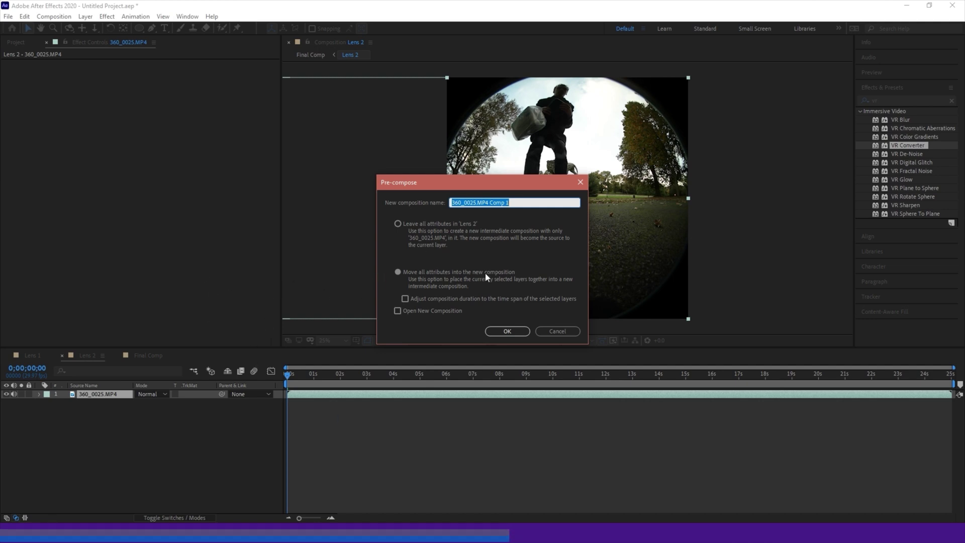
Pre-compose the footage as 360_0025.MP4 Comp 1 and fit an ellipse mask to the fisheye circle.
{"action": "left_click", "coordinate": [499, 332]}
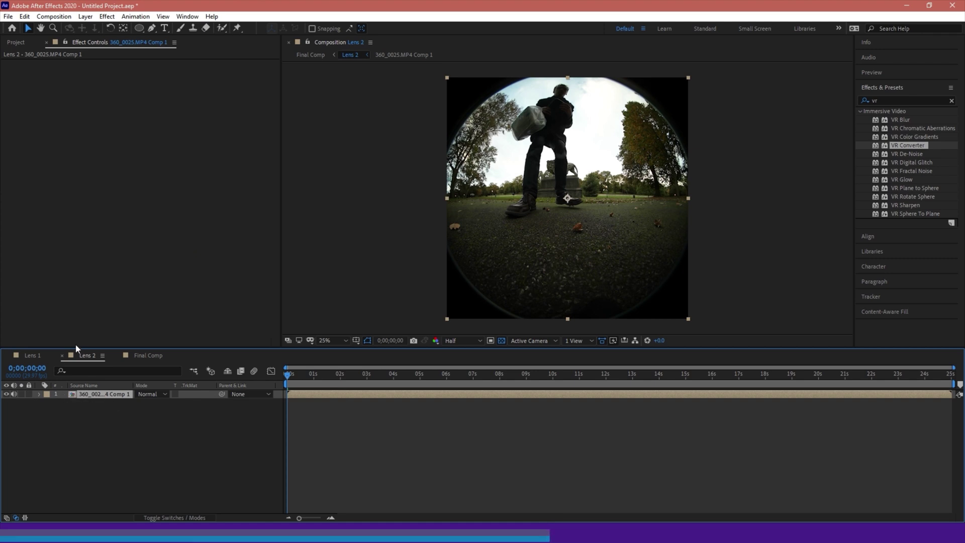
{"action": "double_click", "coordinate": [138, 26]}
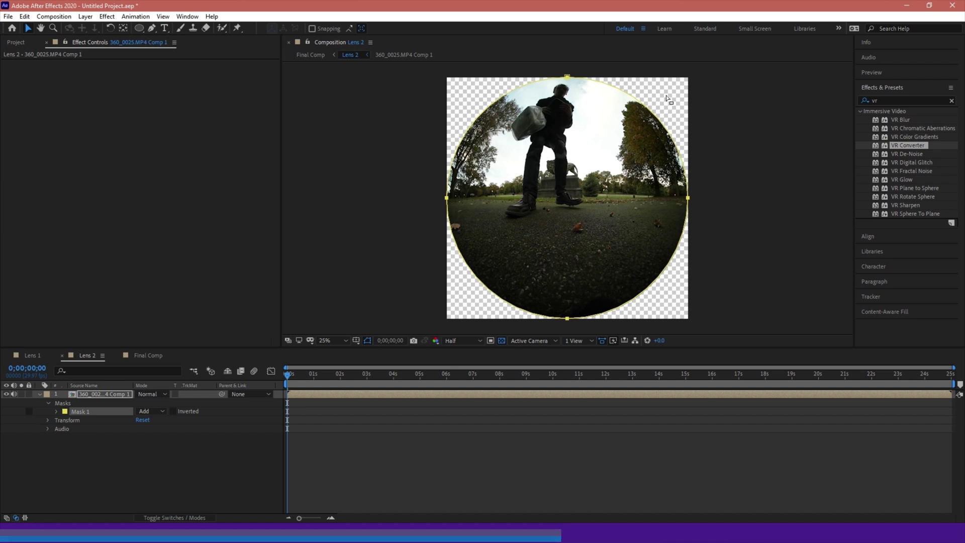
{"action": "left_click", "coordinate": [367, 341]}
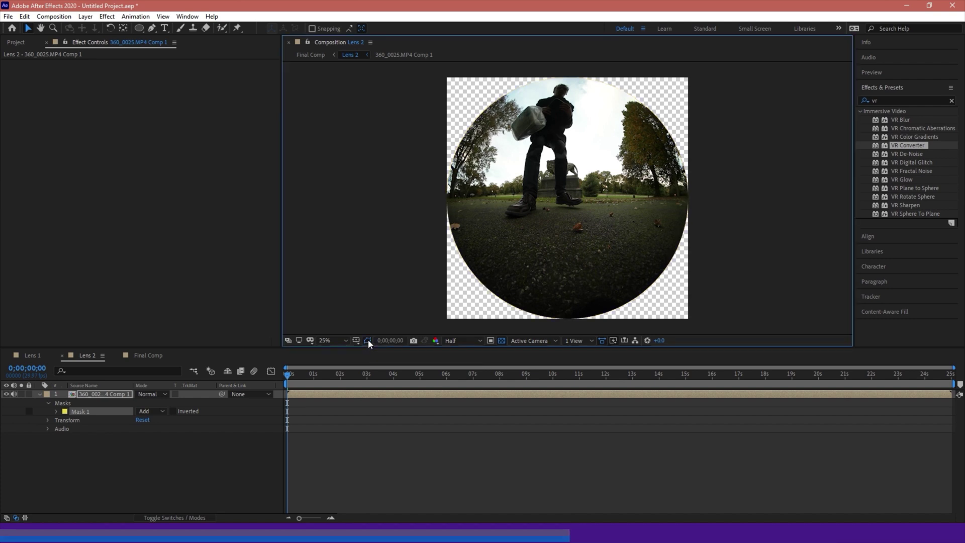
{"action": "left_click", "coordinate": [368, 341]}
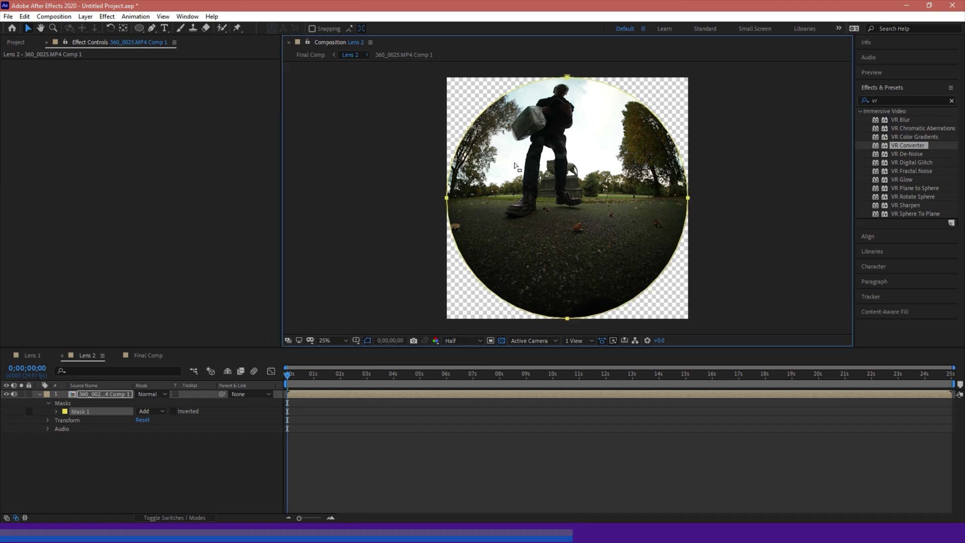
{"action": "left_click", "coordinate": [501, 340]}
{"action": "left_click", "coordinate": [501, 341]}
{"action": "left_click", "coordinate": [500, 341]}
{"action": "left_click", "coordinate": [500, 340]}
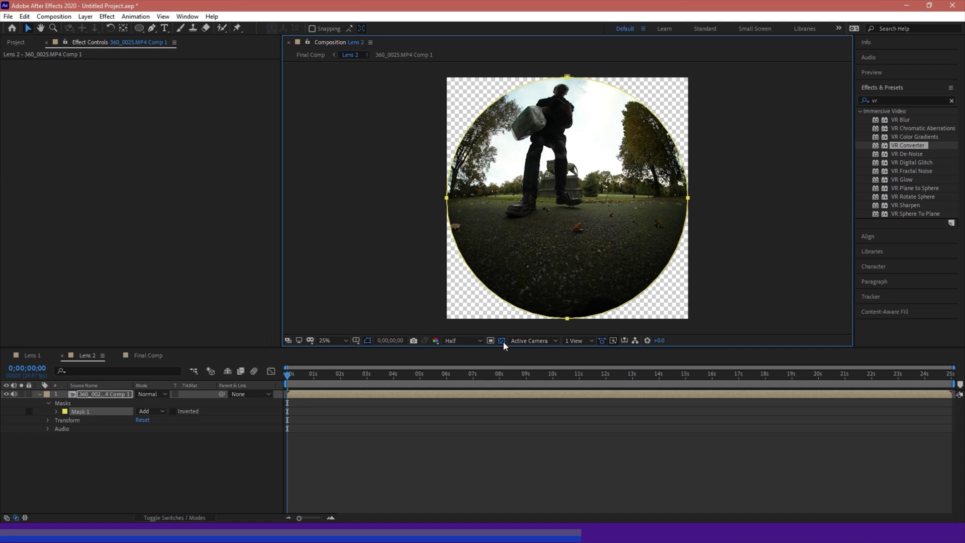
Give Lens 2's Mask 1 an expansion of -30 and a feather of 30, then view Final Comp.
{"action": "left_click", "coordinate": [56, 410]}
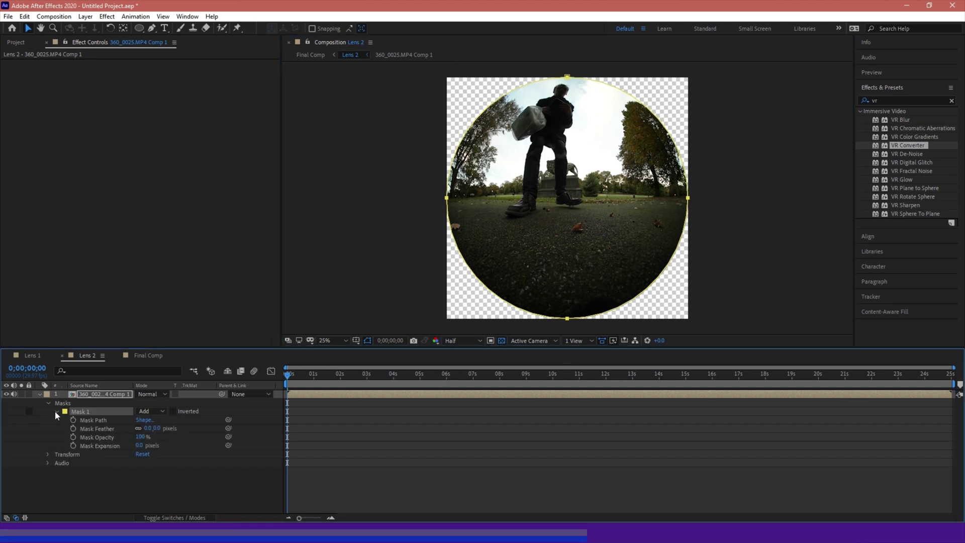
{"action": "left_click", "coordinate": [142, 446]}
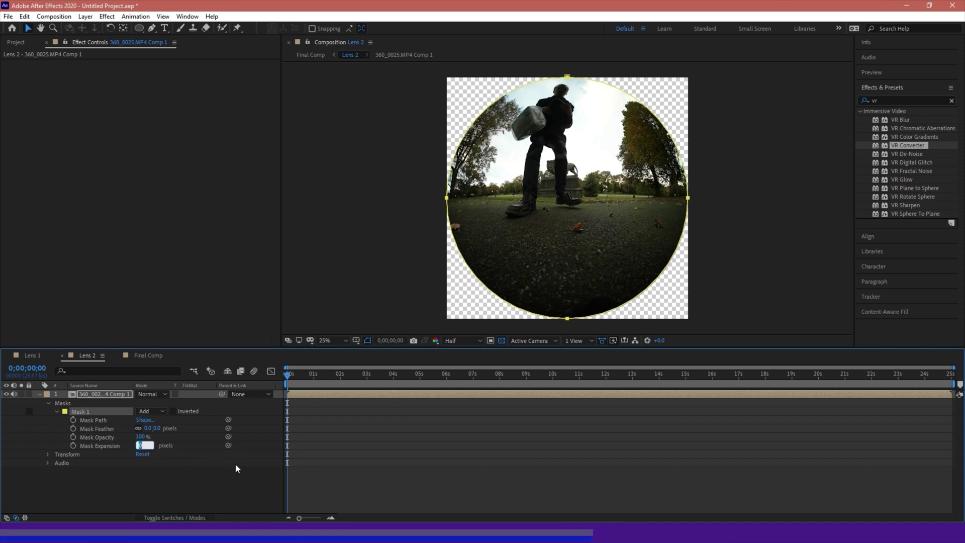
{"action": "type", "text": "-3"}
{"action": "left_click", "coordinate": [149, 428]}
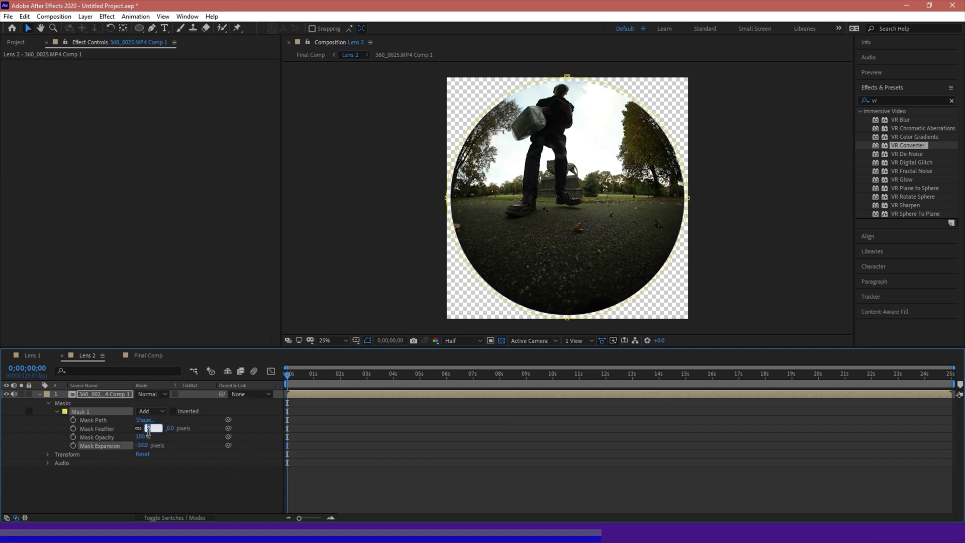
{"action": "type", "text": "30"}
{"action": "key", "text": "Return"}
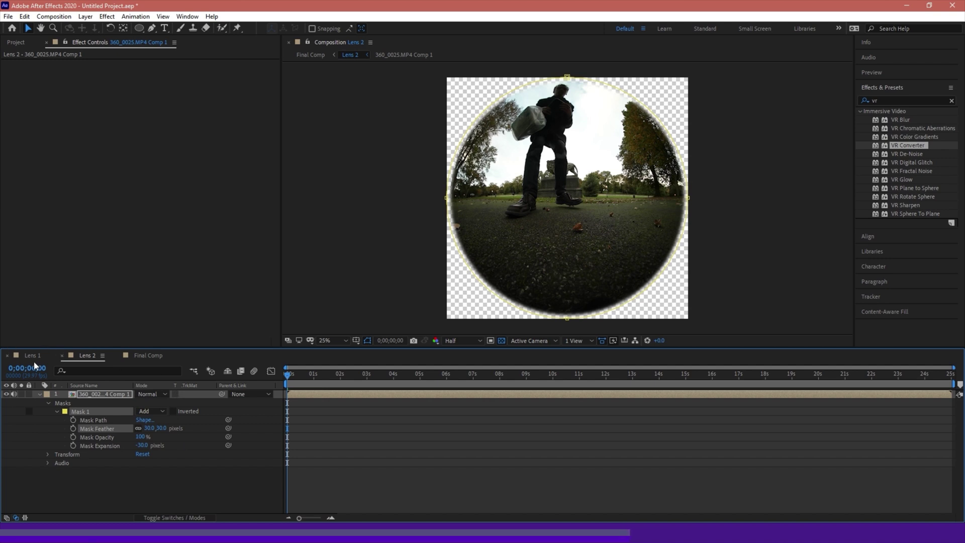
{"action": "left_click", "coordinate": [147, 356]}
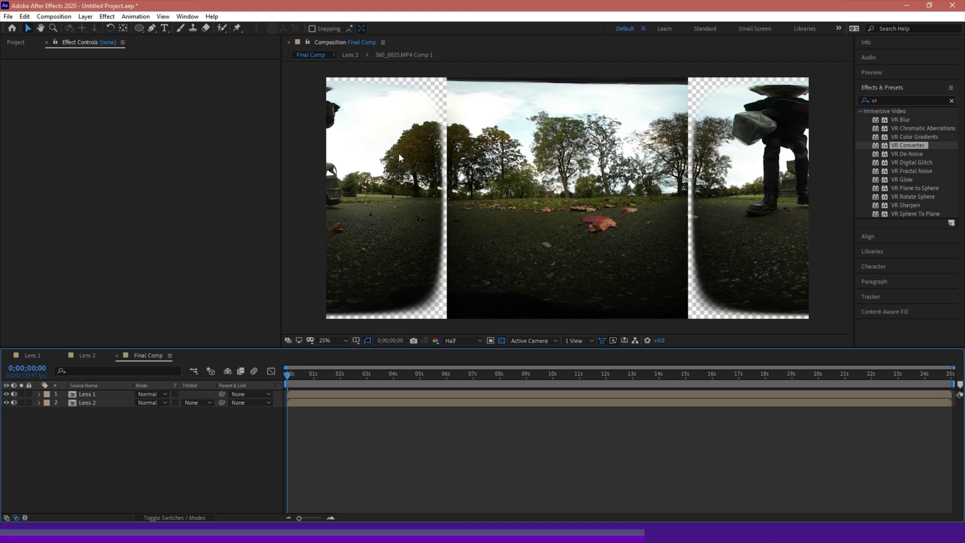
Drag Lens 1 below Lens 2 in Final Comp's layer stack and select Lens 2.
{"action": "left_click", "coordinate": [89, 402]}
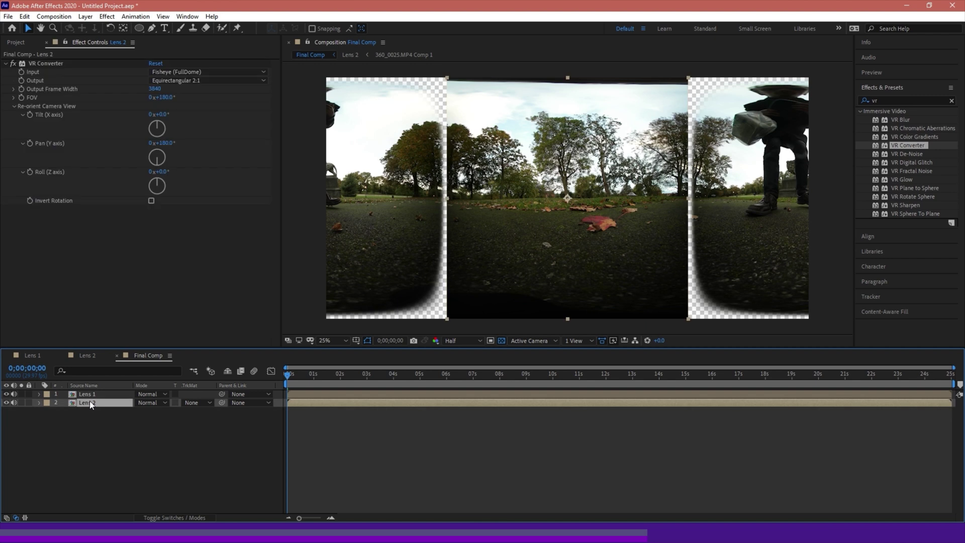
{"action": "left_click", "coordinate": [86, 394]}
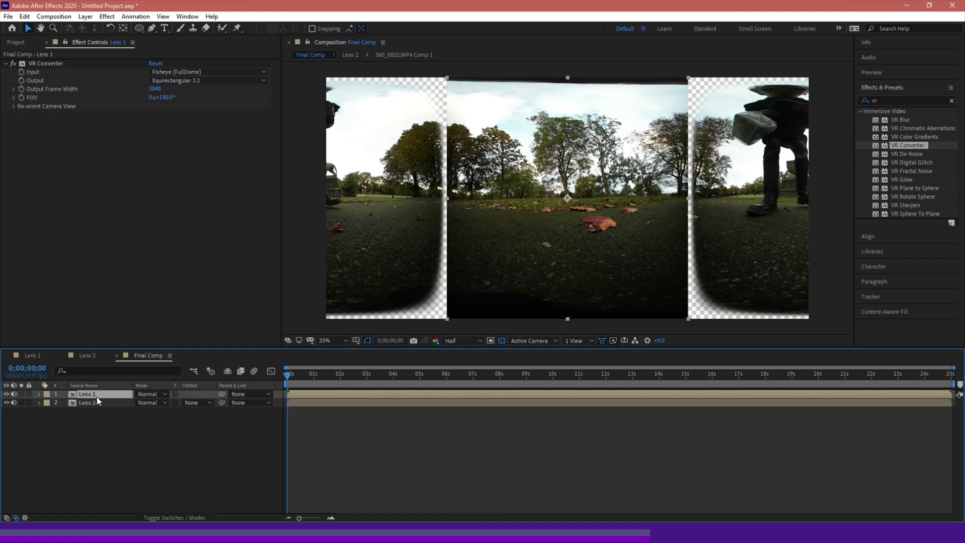
{"action": "left_click", "coordinate": [6, 394]}
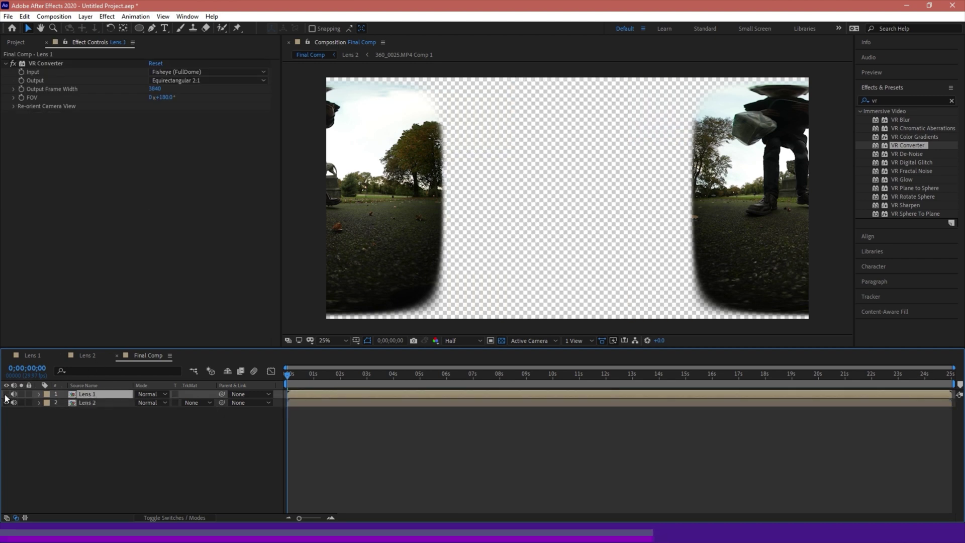
{"action": "left_click", "coordinate": [6, 395]}
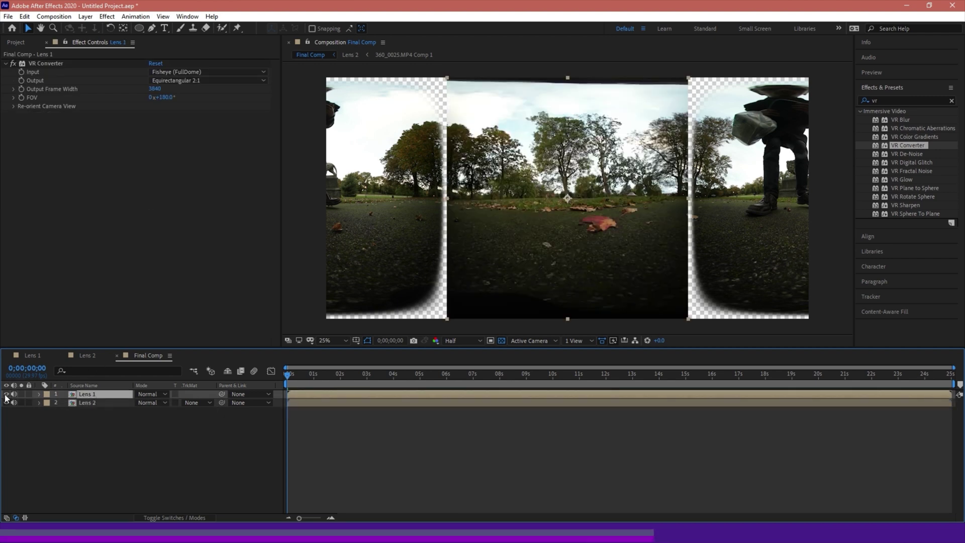
{"action": "left_click_drag", "start_coordinate": [89, 396], "coordinate": [90, 406]}
{"action": "left_click", "coordinate": [93, 394]}
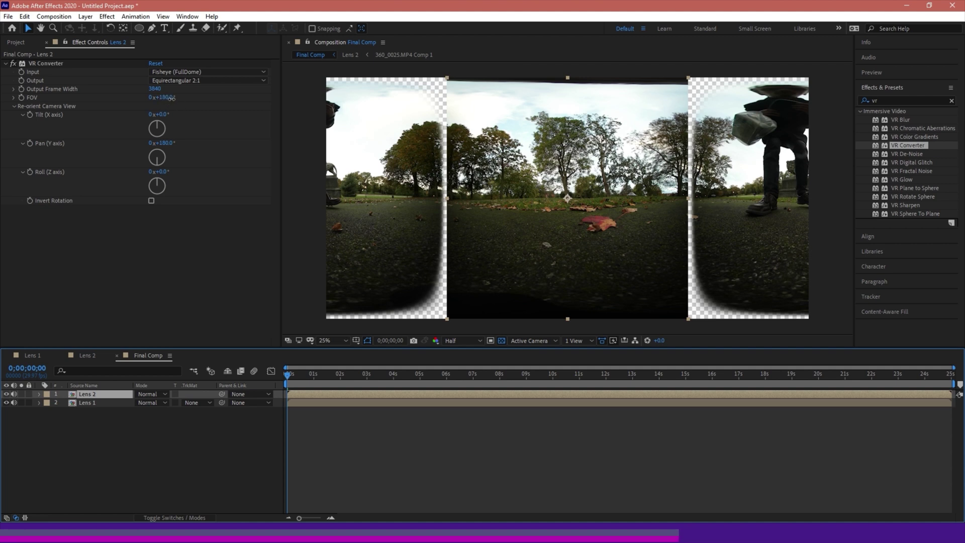
Raise Lens 2's VR Converter FOV to 201°, undoing a trial Roll change to keep it at 0°.
{"action": "left_click_drag", "start_coordinate": [171, 100], "coordinate": [188, 107]}
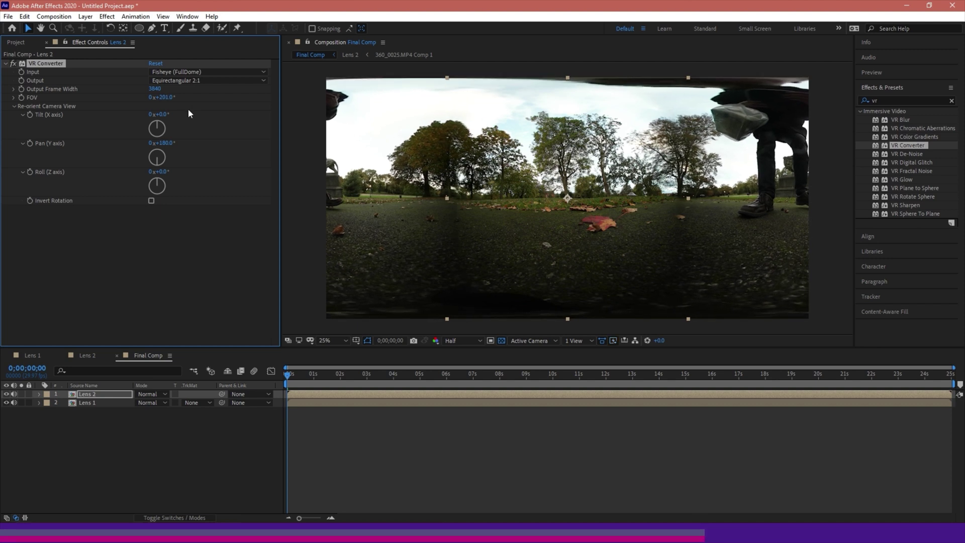
{"action": "left_click", "coordinate": [300, 149]}
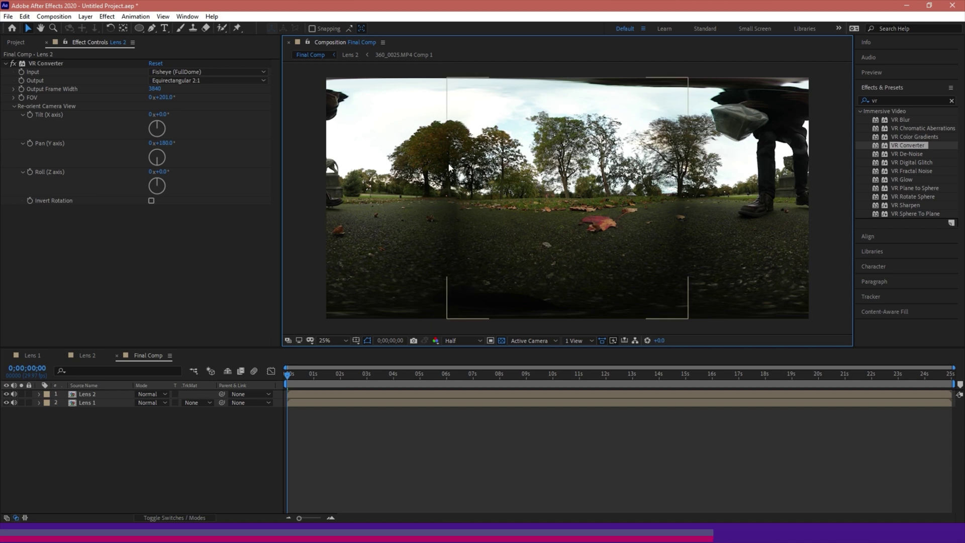
{"action": "left_click_drag", "start_coordinate": [167, 172], "coordinate": [170, 174]}
{"action": "key", "text": "ctrl+z"}
{"action": "key", "text": "ctrl+z"}
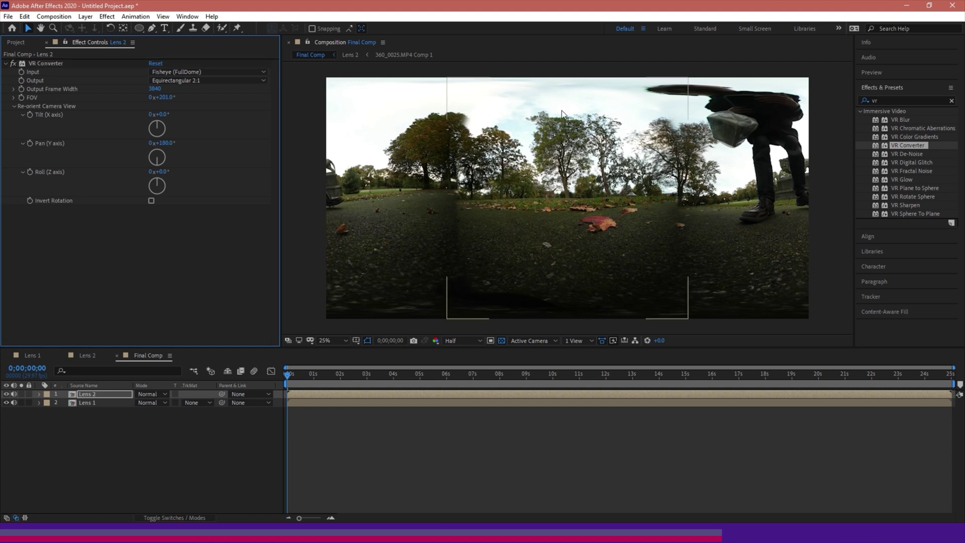
Switch the Final Comp preview from Half to Full resolution and check the Lens 2 comp.
{"action": "left_click", "coordinate": [310, 123]}
{"action": "key", "text": "period"}
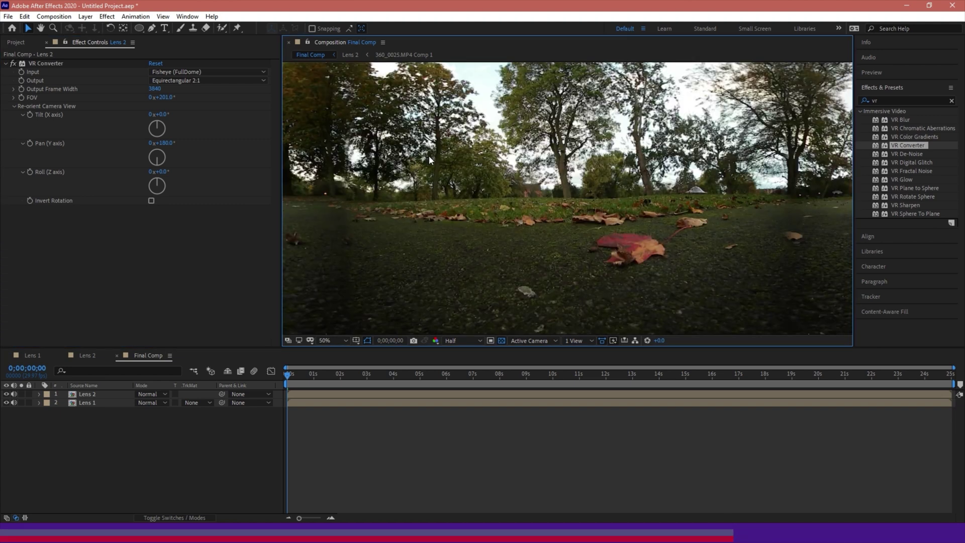
{"action": "key", "text": "comma"}
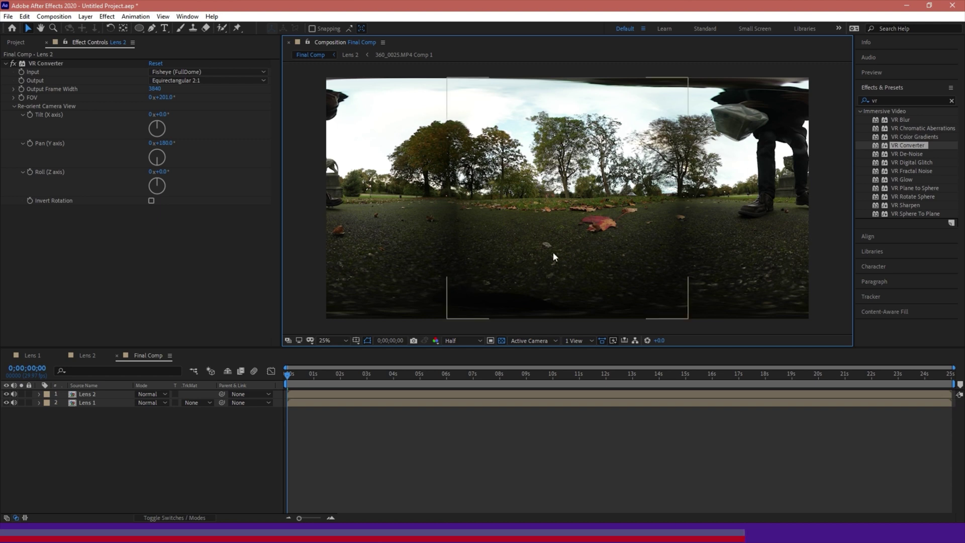
{"action": "left_click", "coordinate": [467, 362]}
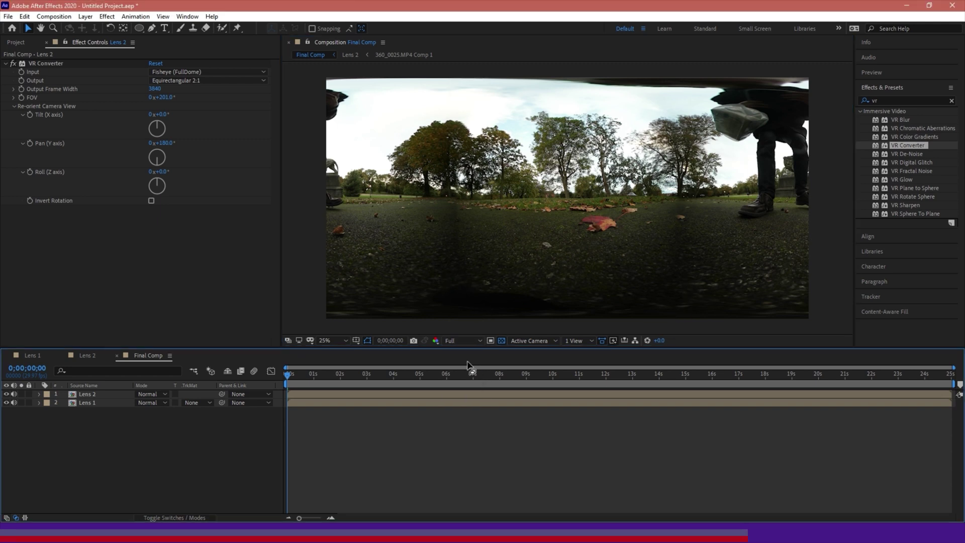
{"action": "key", "text": "ctrl+j"}
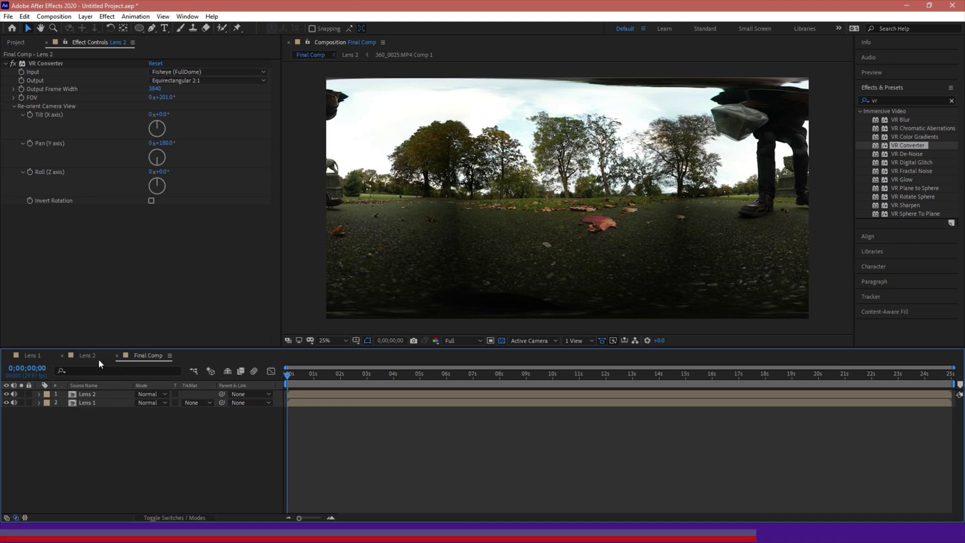
{"action": "left_click", "coordinate": [85, 356]}
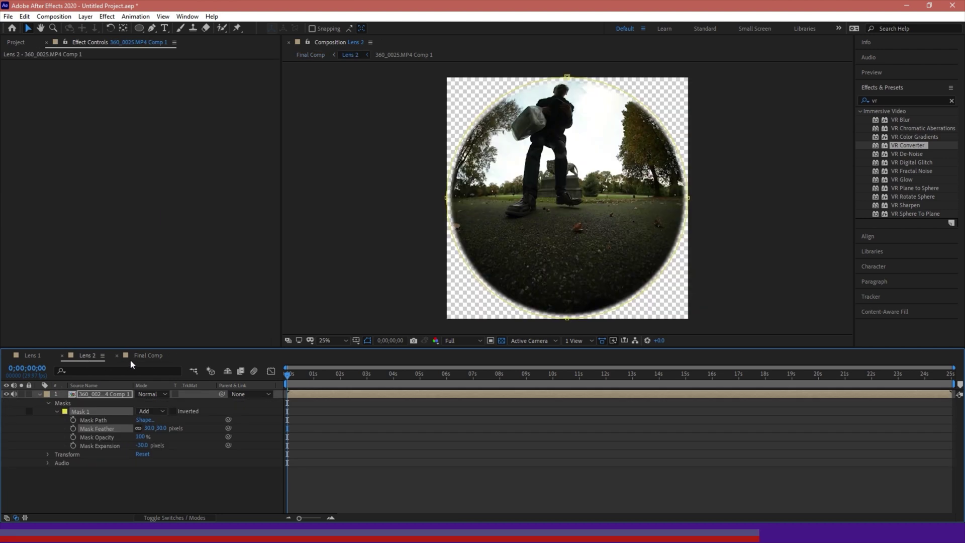
{"action": "left_click", "coordinate": [131, 356]}
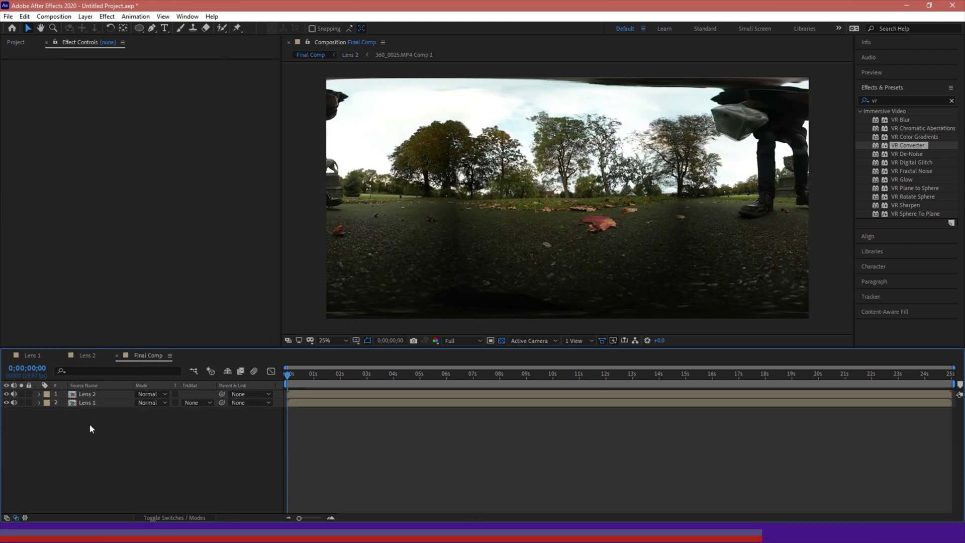
{"action": "left_click", "coordinate": [187, 16]}
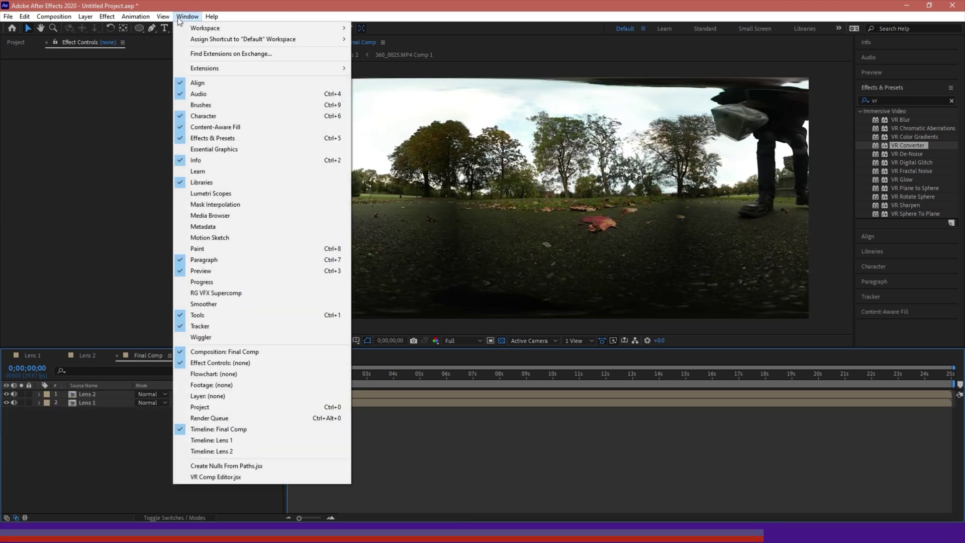
In the VR Comp Editor, add a 2D edit sourced from Final Comp, creating Final Comp (VR2 Edit 1).
{"action": "left_click", "coordinate": [202, 475]}
{"action": "left_click", "coordinate": [466, 152]}
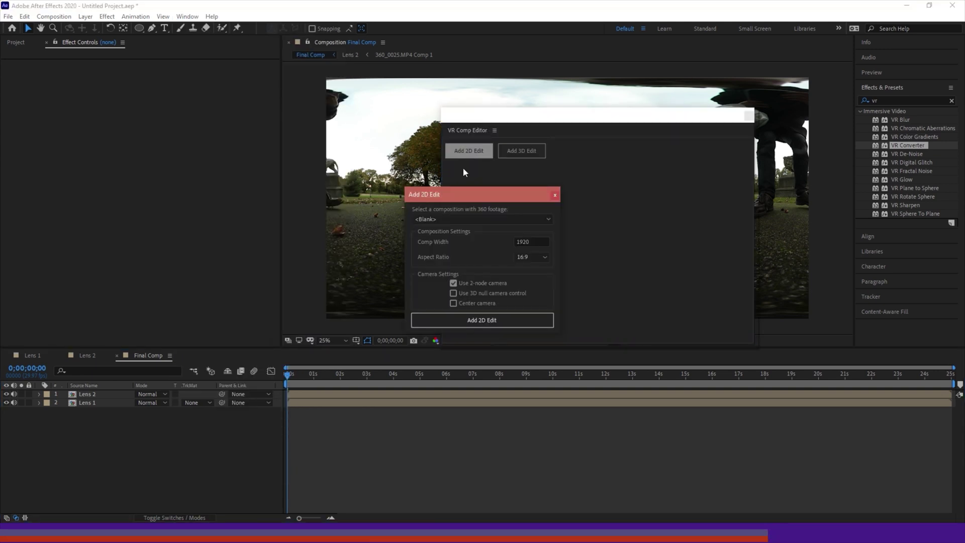
{"action": "left_click", "coordinate": [435, 219]}
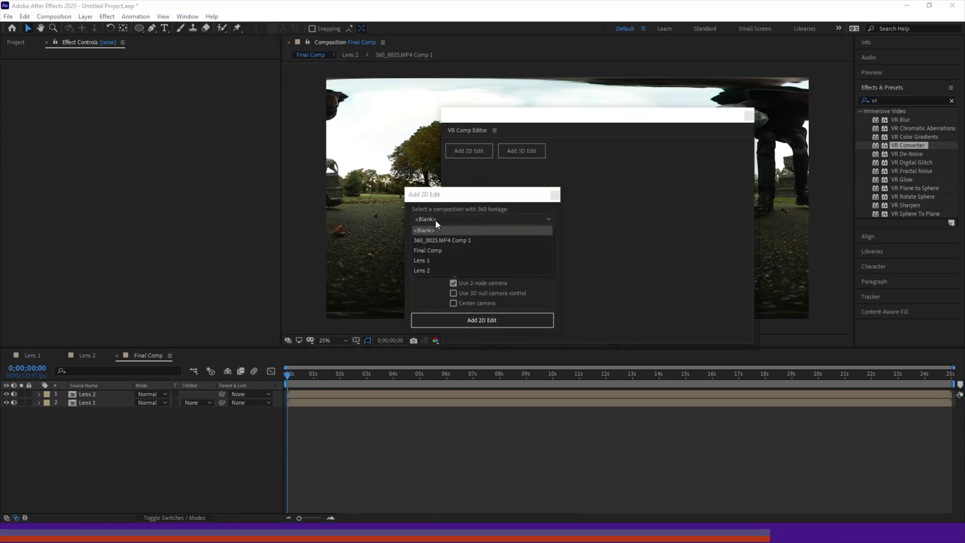
{"action": "left_click", "coordinate": [432, 252]}
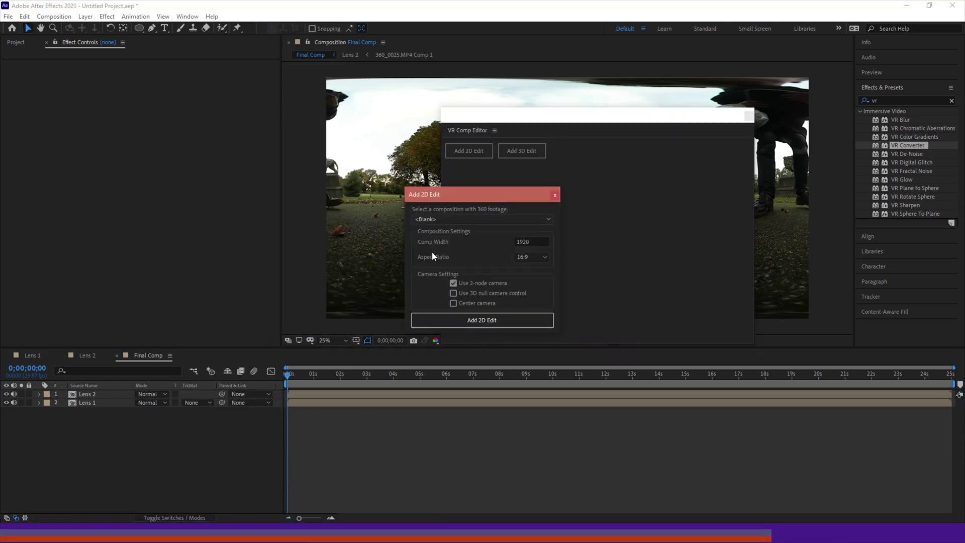
{"action": "left_click", "coordinate": [468, 322]}
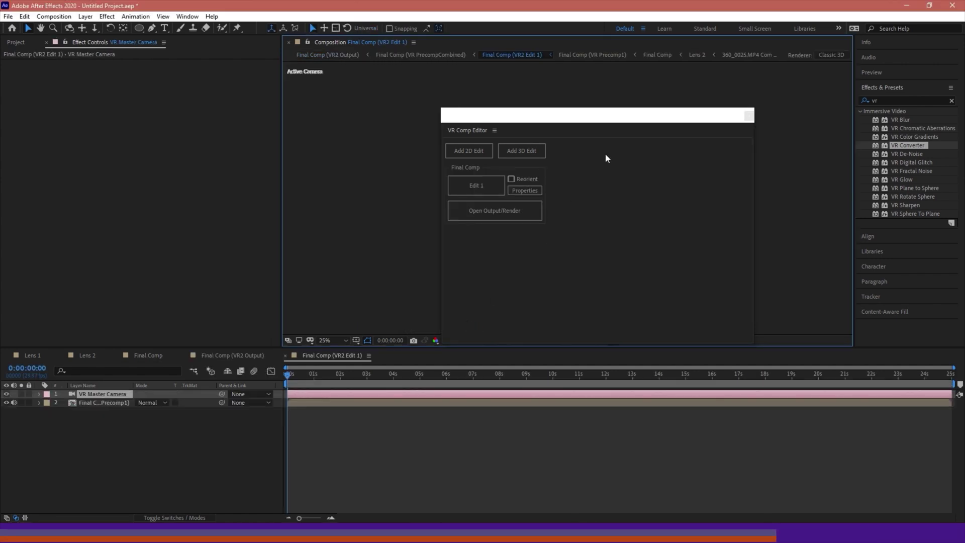
{"action": "left_click", "coordinate": [749, 113]}
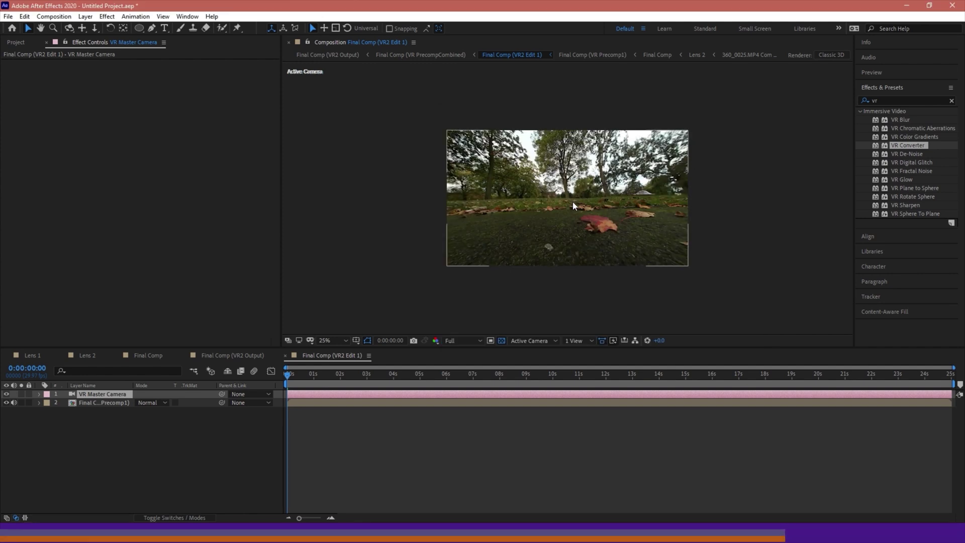
Orbit the VR Master Camera around the park in the 2D edit, then go back to Final Comp.
{"action": "left_click_drag", "start_coordinate": [70, 28], "coordinate": [108, 28]}
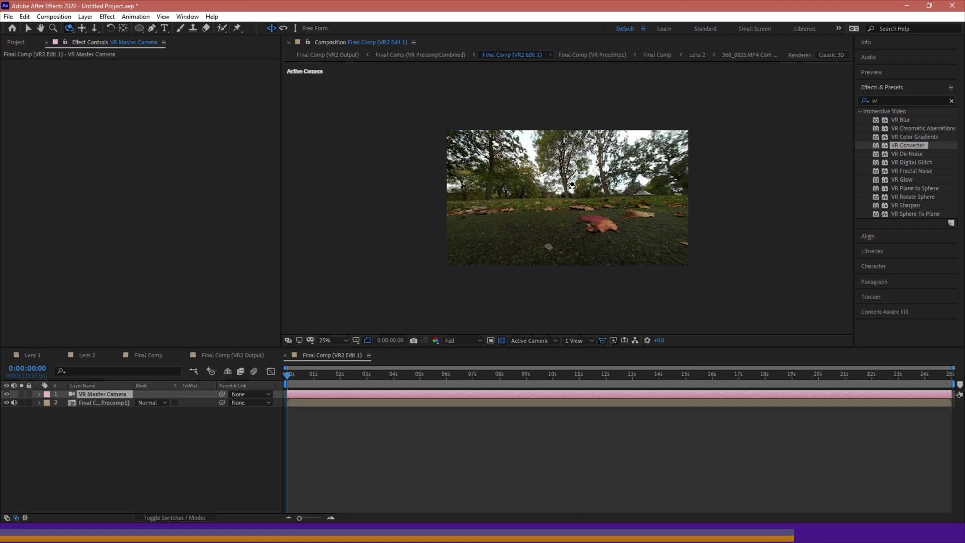
{"action": "left_click_drag", "start_coordinate": [568, 184], "coordinate": [625, 226]}
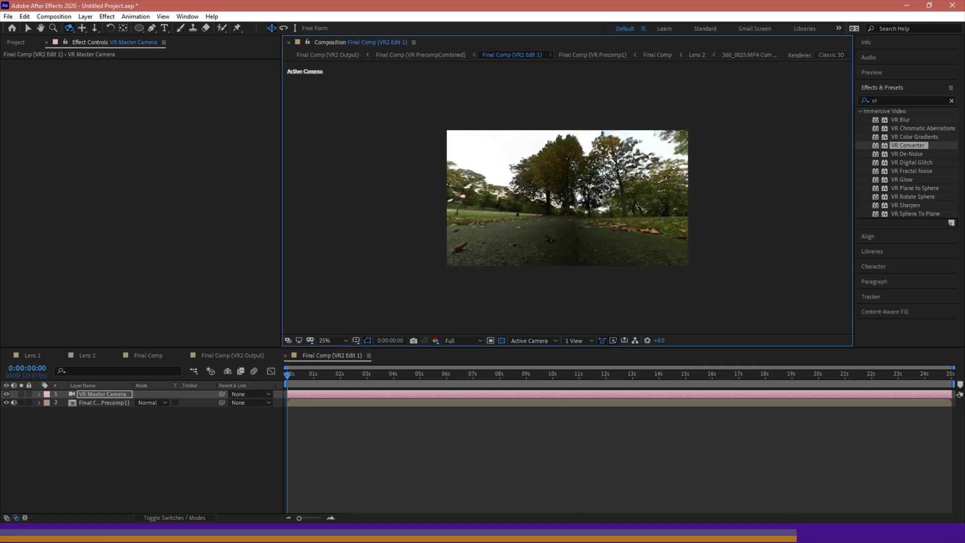
{"action": "mouse_move", "coordinate": [597, 192]}
{"action": "left_mouse_down"}
{"action": "mouse_move", "coordinate": [567, 191]}
{"action": "mouse_move", "coordinate": [600, 193]}
{"action": "mouse_move", "coordinate": [583, 206]}
{"action": "mouse_move", "coordinate": [598, 203]}
{"action": "mouse_move", "coordinate": [581, 200]}
{"action": "mouse_move", "coordinate": [578, 185]}
{"action": "mouse_move", "coordinate": [610, 196]}
{"action": "mouse_move", "coordinate": [585, 204]}
{"action": "mouse_move", "coordinate": [597, 197]}
{"action": "left_mouse_up"}
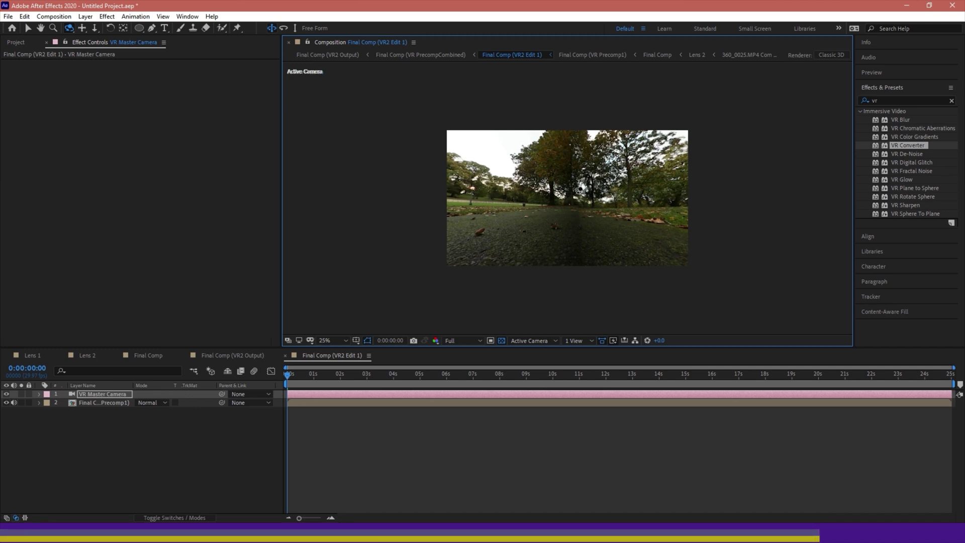
{"action": "left_click", "coordinate": [147, 353]}
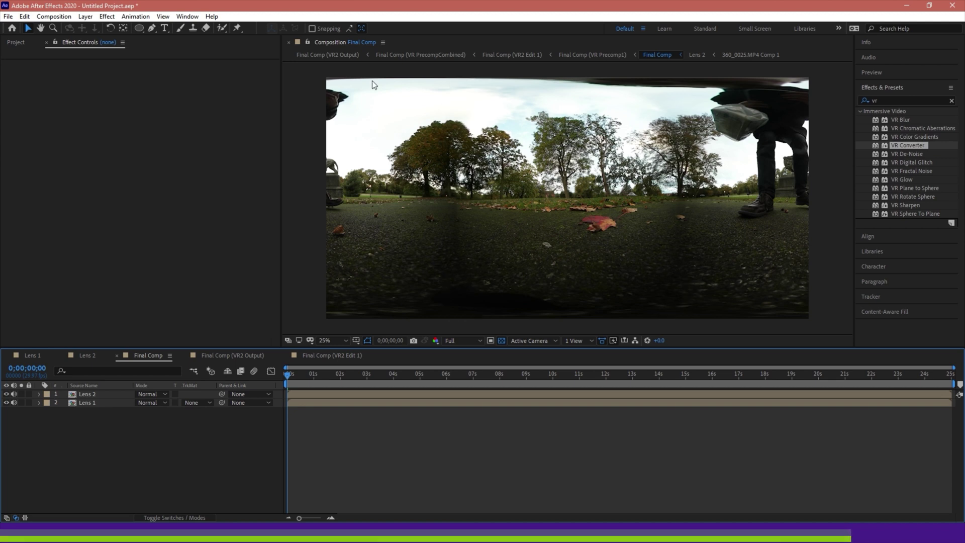
{"action": "left_click", "coordinate": [289, 116]}
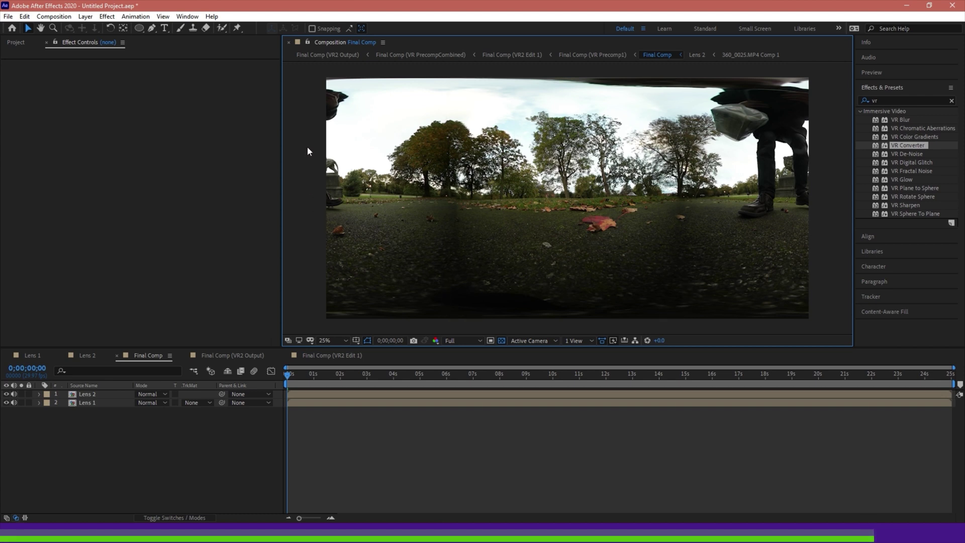
{"action": "left_click", "coordinate": [200, 443]}
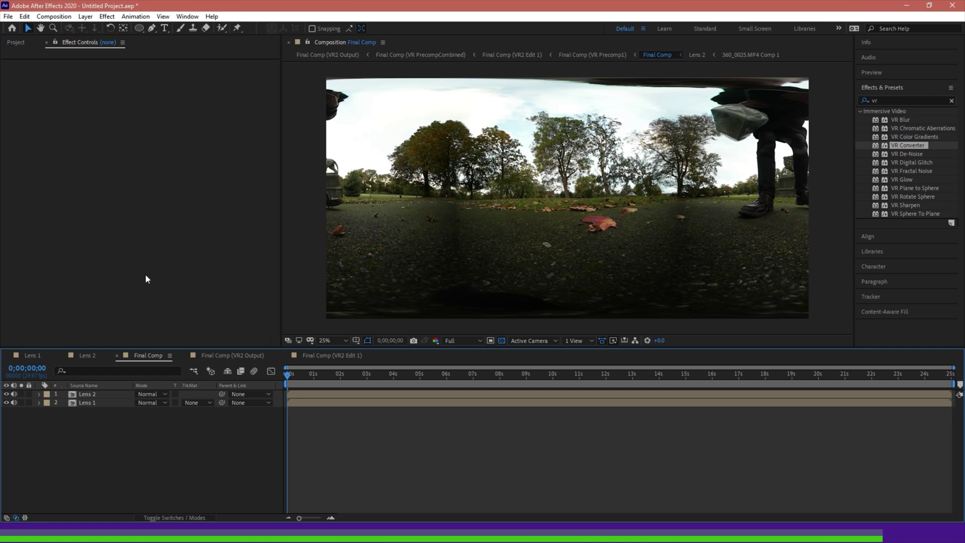
Duplicate Final Comp as Final Comp 2 and open it.
{"action": "left_click", "coordinate": [21, 42]}
{"action": "right_click", "coordinate": [36, 172]}
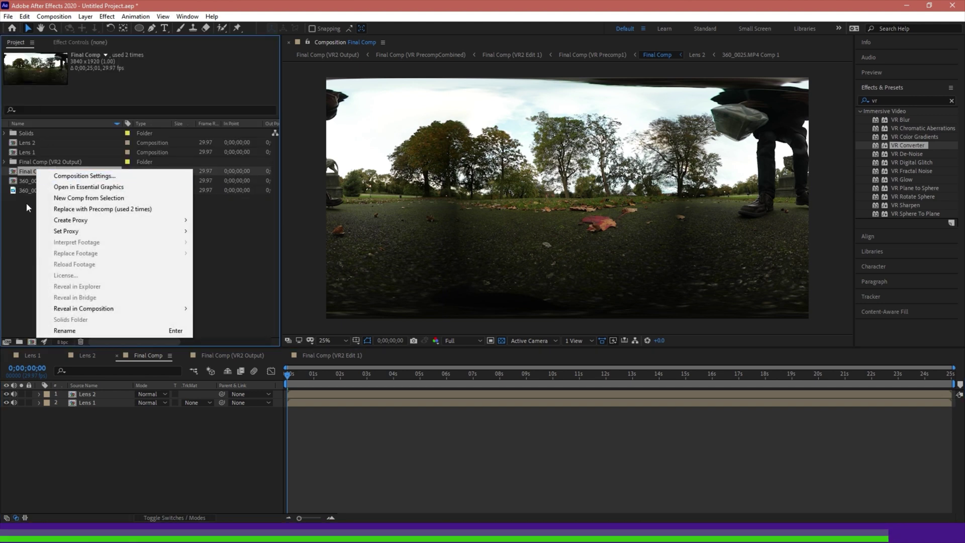
{"action": "left_click", "coordinate": [27, 203]}
{"action": "left_click", "coordinate": [34, 171]}
{"action": "key", "text": "ctrl+d"}
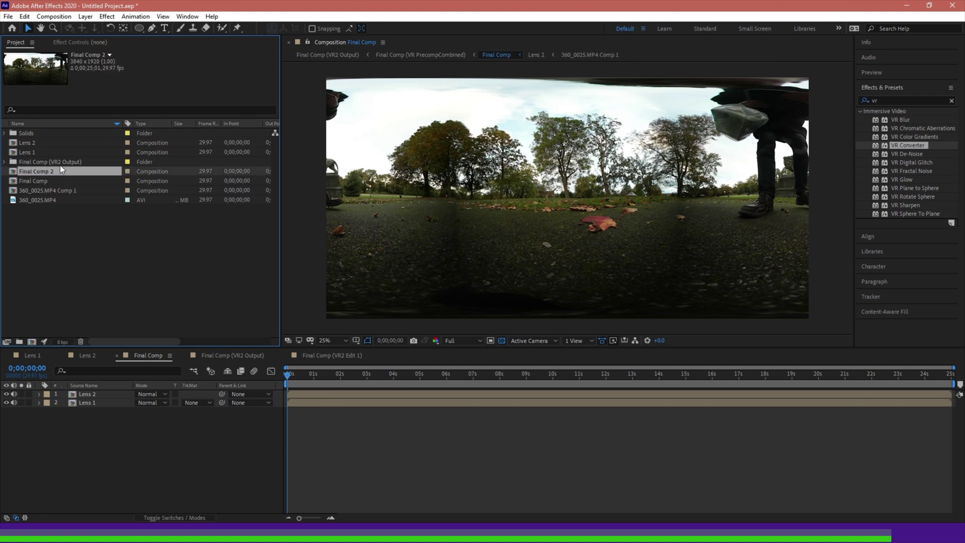
{"action": "double_click", "coordinate": [37, 173]}
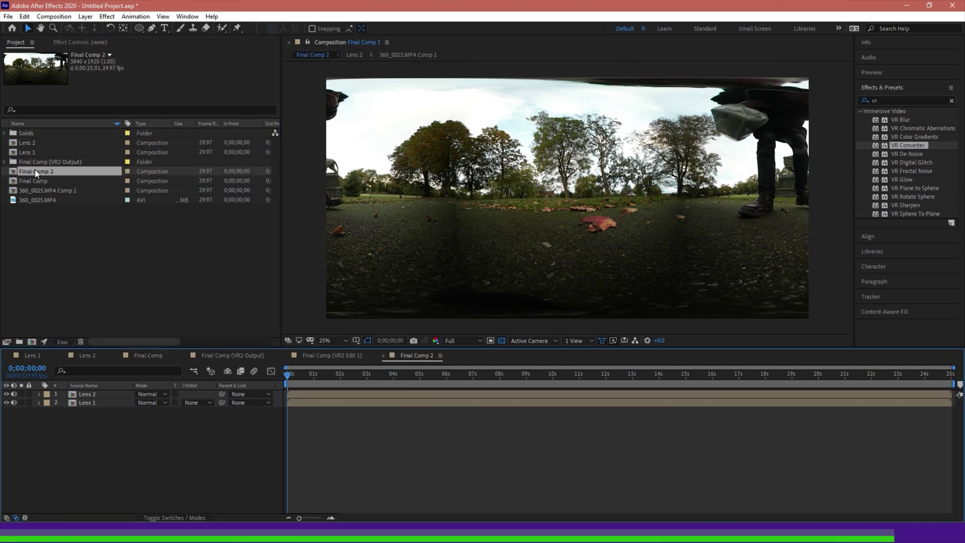
Pre-compose the Lens 2 and Lens 1 layers into Pre-comp 1.
{"action": "left_click_drag", "start_coordinate": [135, 483], "coordinate": [68, 393]}
{"action": "right_click", "coordinate": [78, 399]}
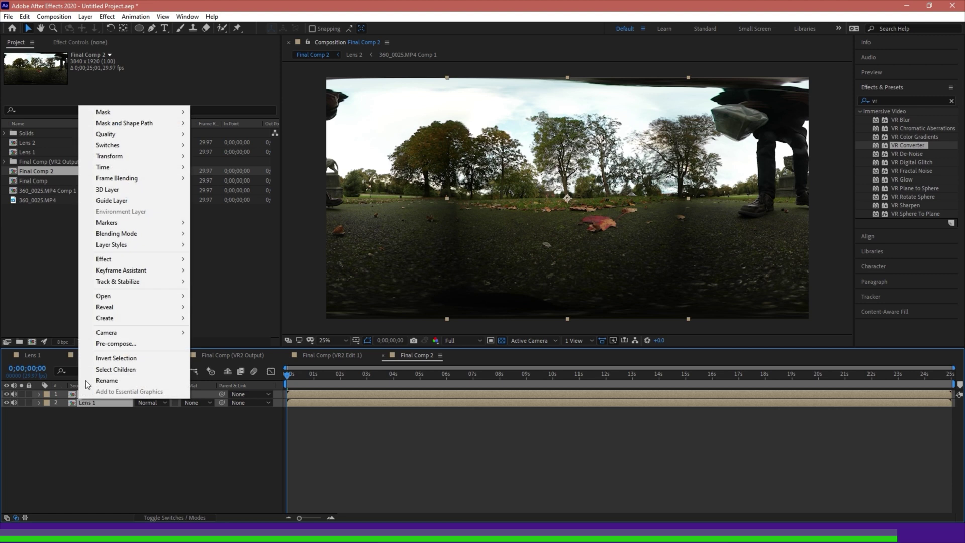
{"action": "left_click", "coordinate": [116, 343]}
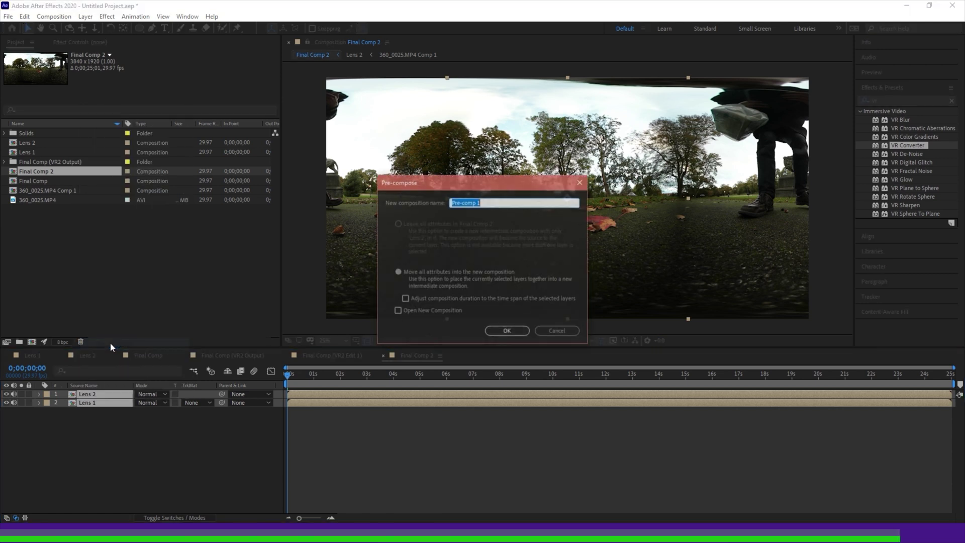
{"action": "left_click", "coordinate": [502, 331]}
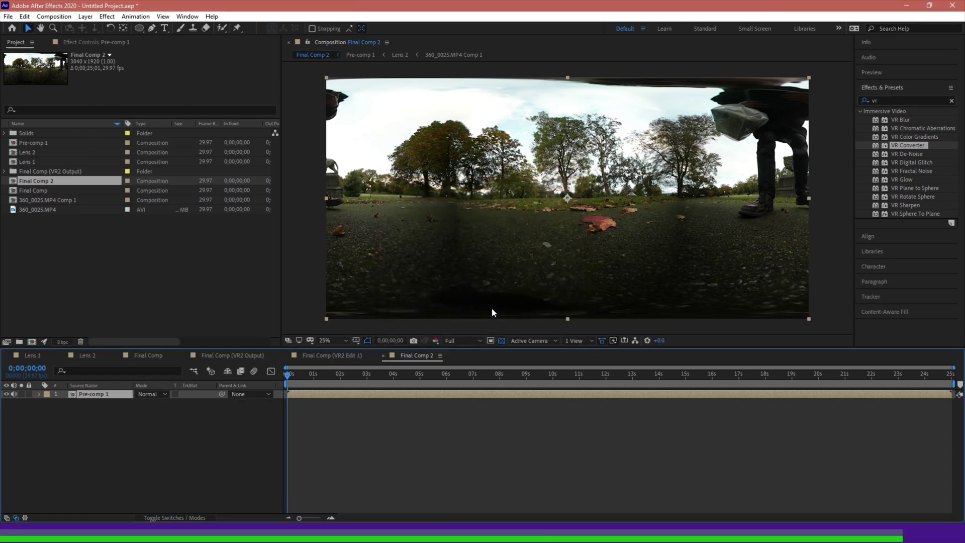
Apply the Offset effect to Pre-comp 1 and shift its centre X to 3987.
{"action": "left_click", "coordinate": [889, 100]}
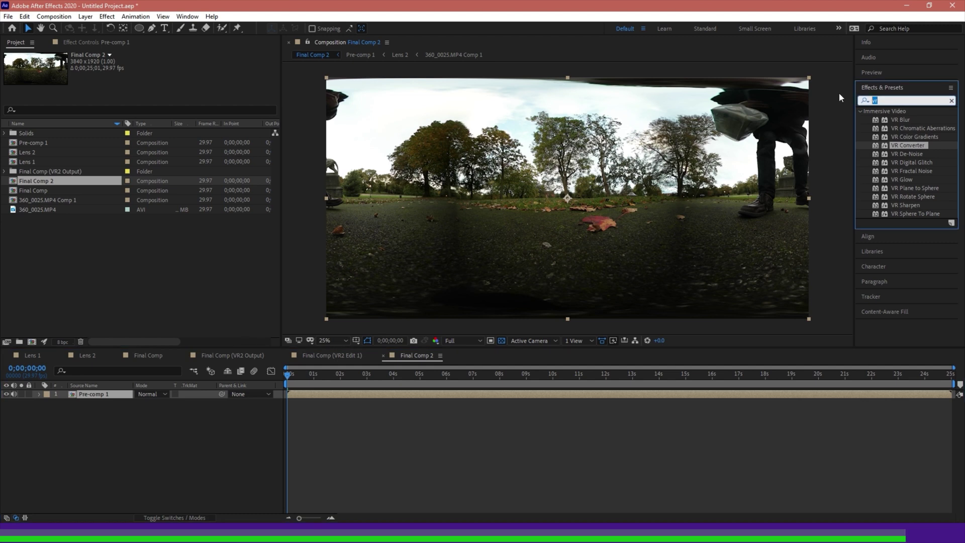
{"action": "type", "text": "offset"}
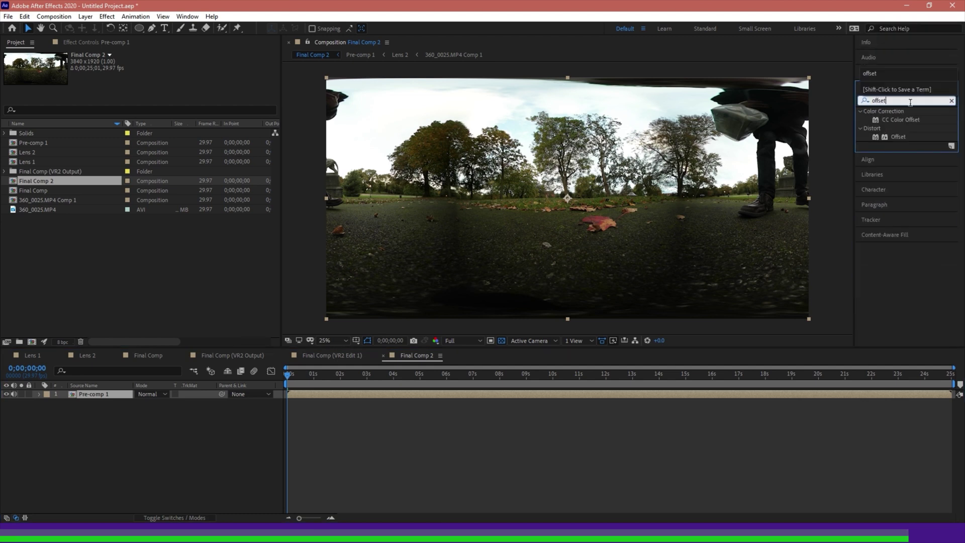
{"action": "left_click_drag", "start_coordinate": [892, 136], "coordinate": [578, 181]}
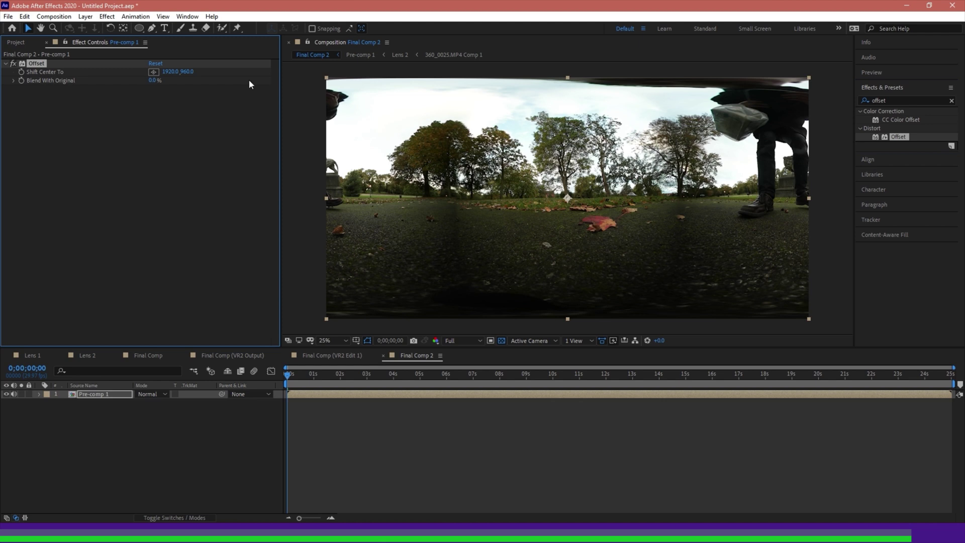
{"action": "left_click_drag", "start_coordinate": [172, 75], "coordinate": [944, 147]}
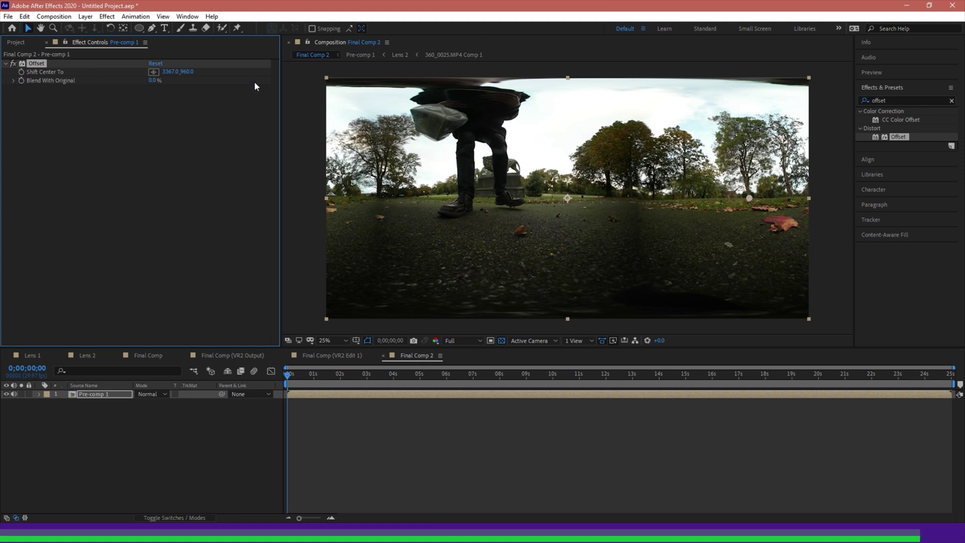
{"action": "left_click_drag", "start_coordinate": [174, 74], "coordinate": [209, 81]}
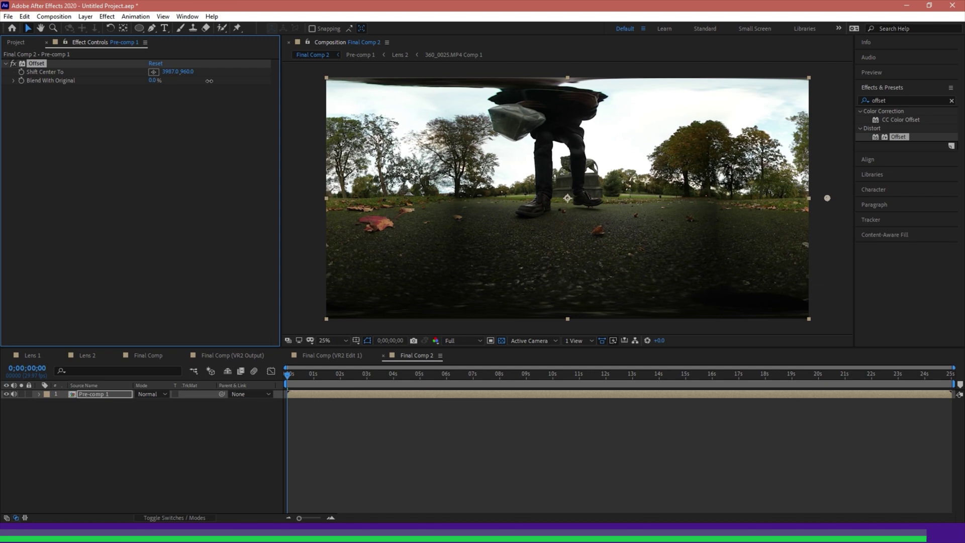
{"action": "left_click", "coordinate": [304, 179]}
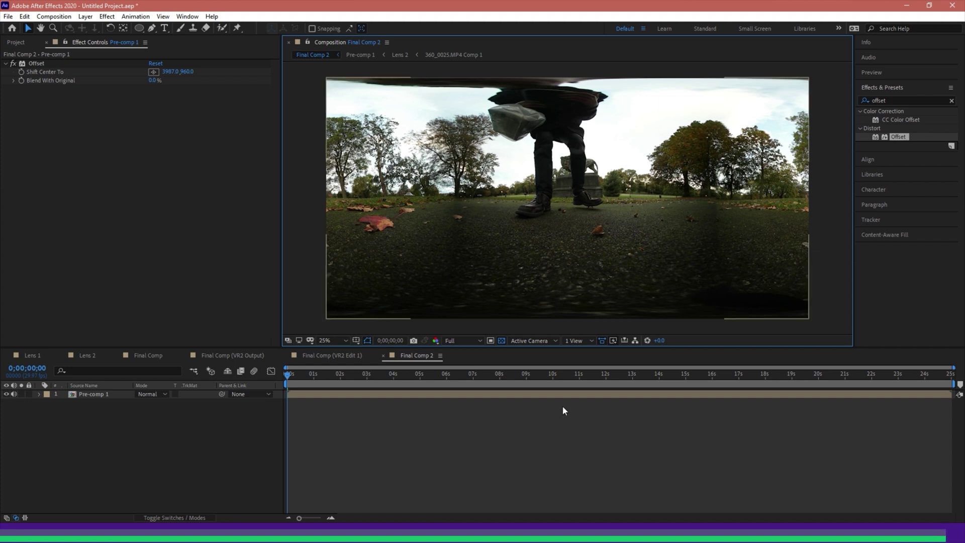
Move the current time in Final Comp 2 to 0;00;08;25, centring the lion statue.
{"action": "left_click", "coordinate": [521, 373]}
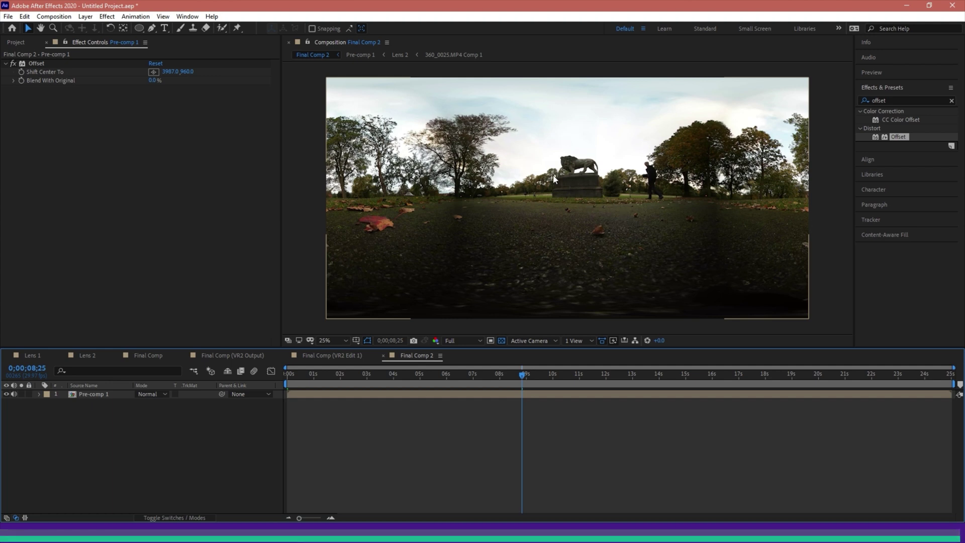
{"action": "left_click", "coordinate": [308, 181]}
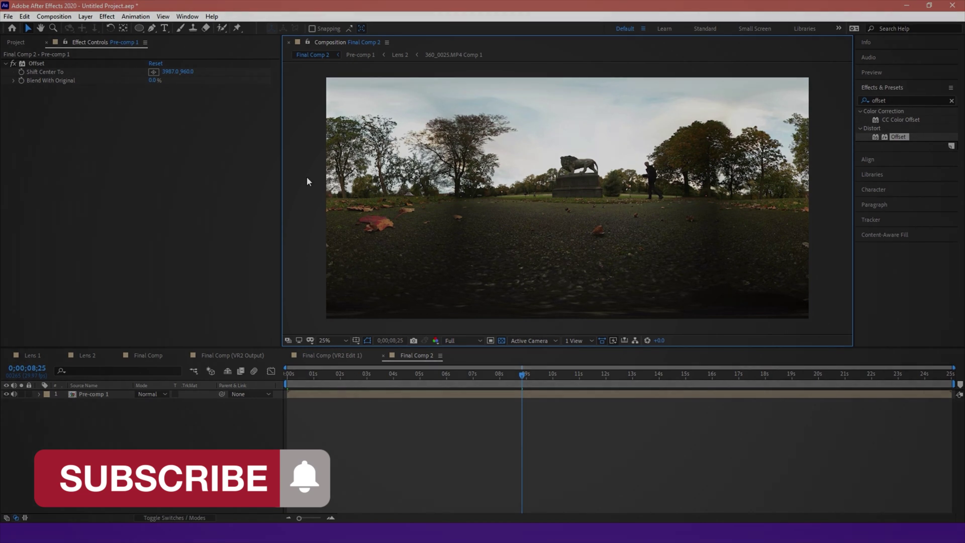